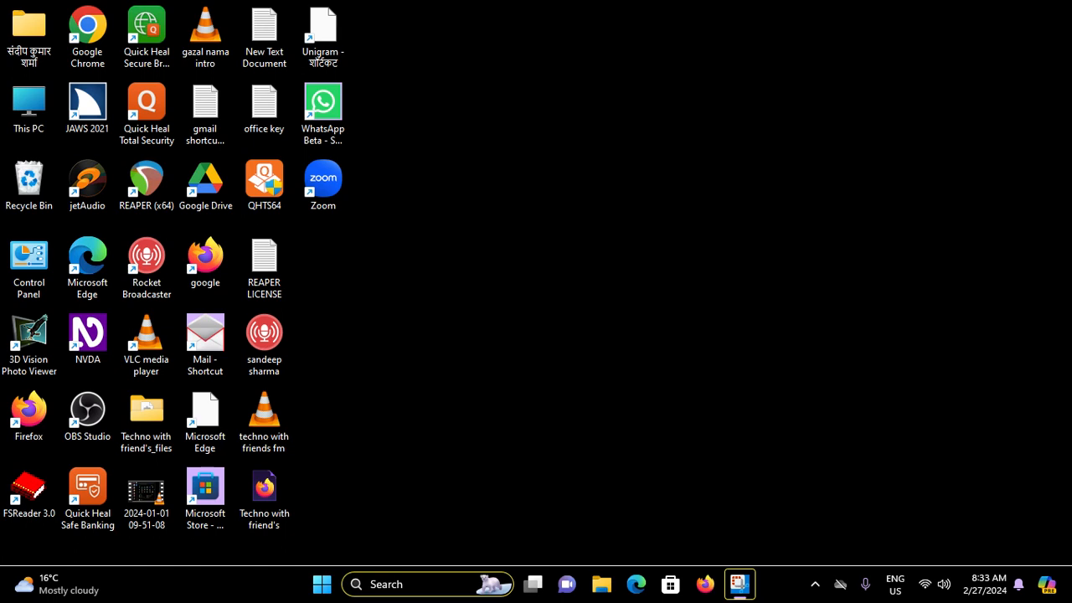
pyautogui.press('super+c')
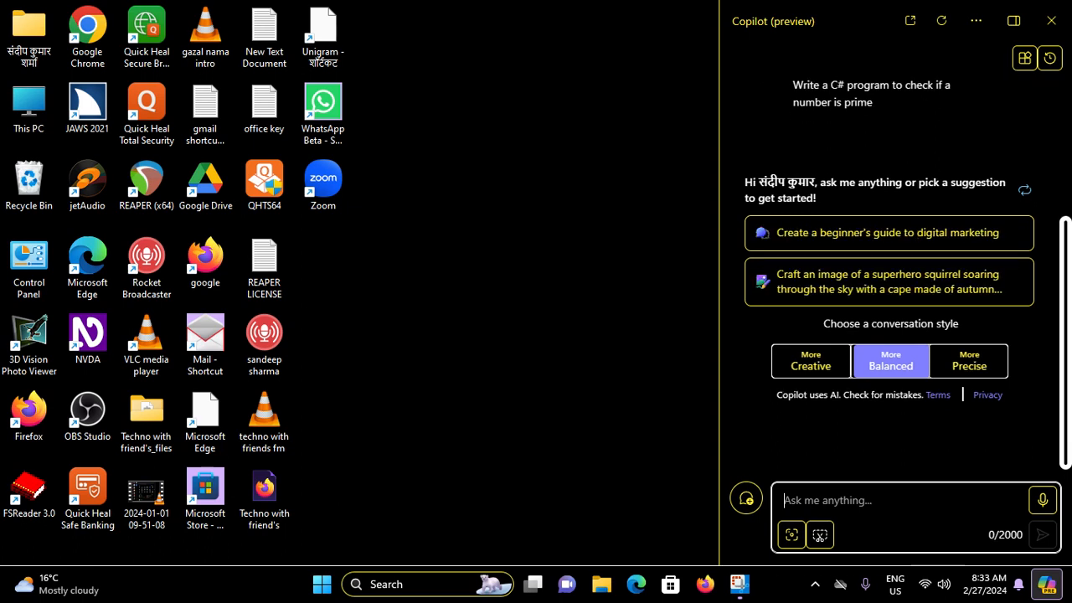
pyautogui.rightClick(1, 230)
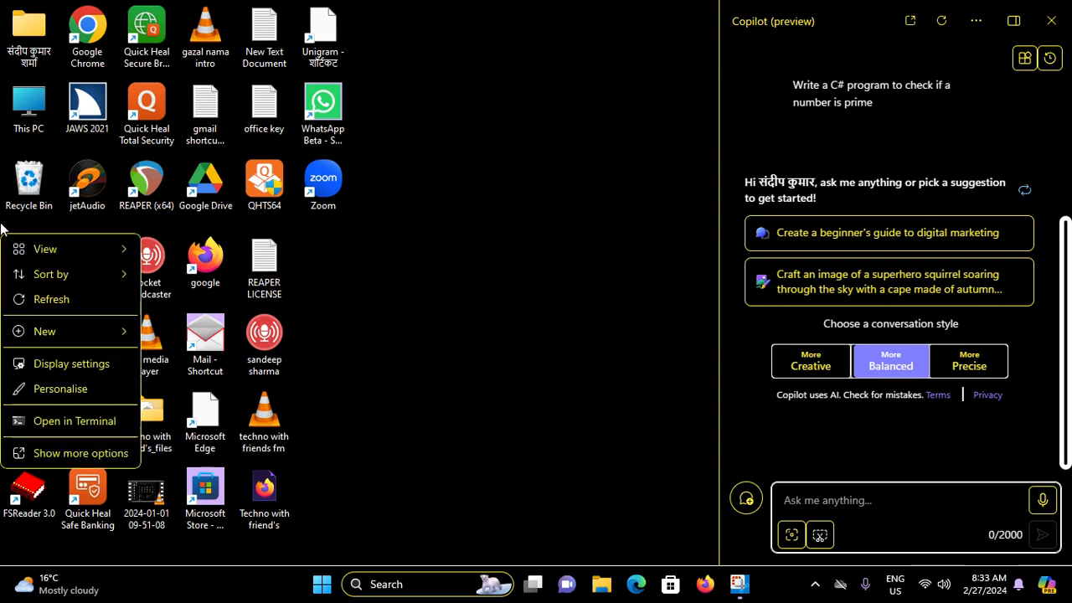
pyautogui.press('Down')
pyautogui.press('Down')
pyautogui.press('Down')
pyautogui.press('Return')
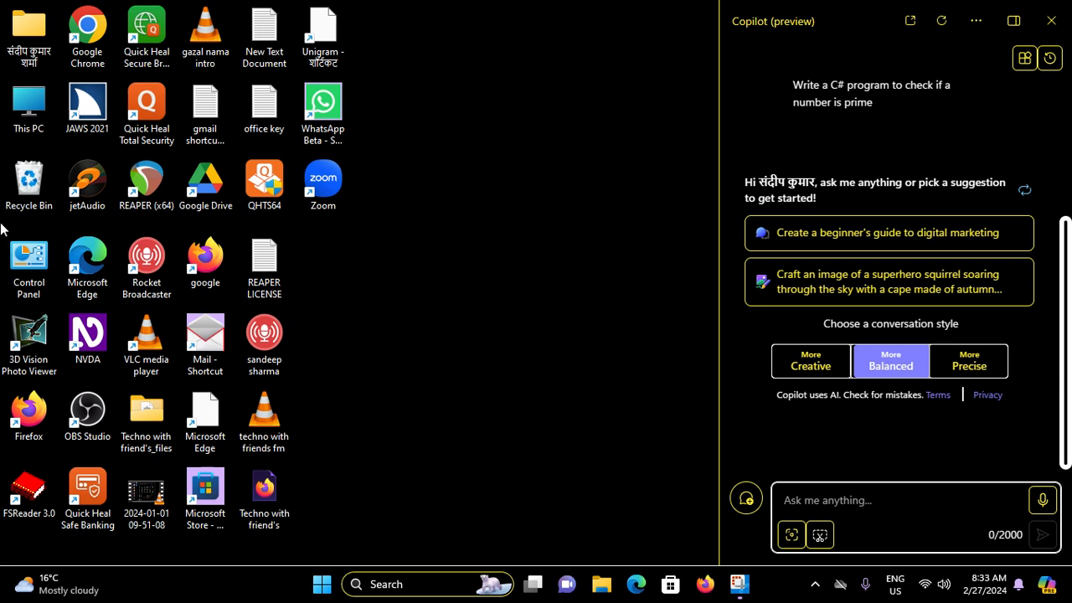
pyautogui.hotkey('alt', 'Tab')
pyautogui.press('Tab')
pyautogui.press('Tab')
pyautogui.press('Tab')
pyautogui.press('Return')
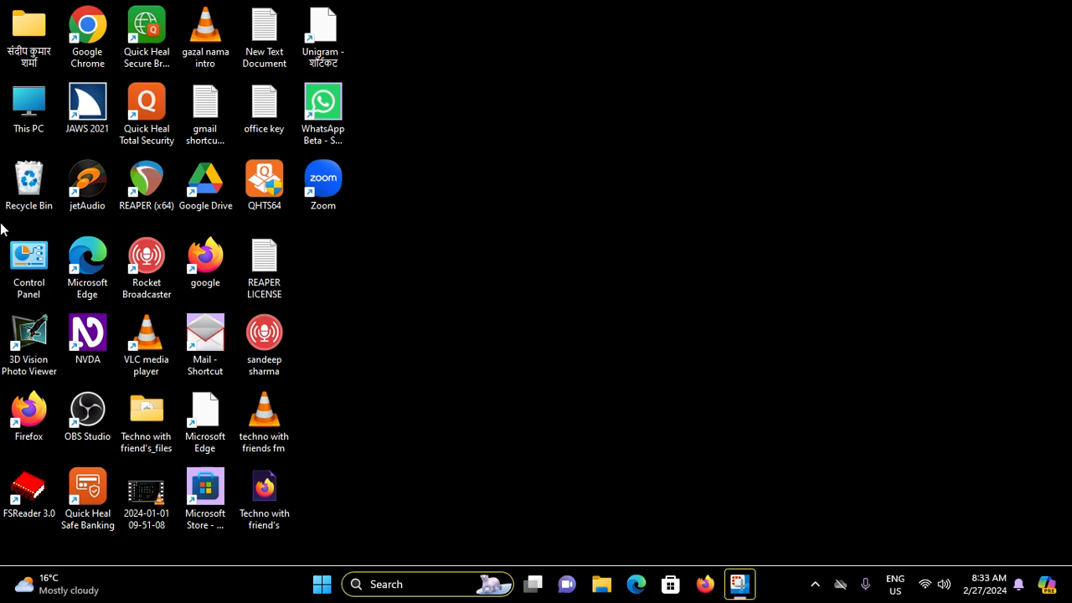
pyautogui.press('Tab')
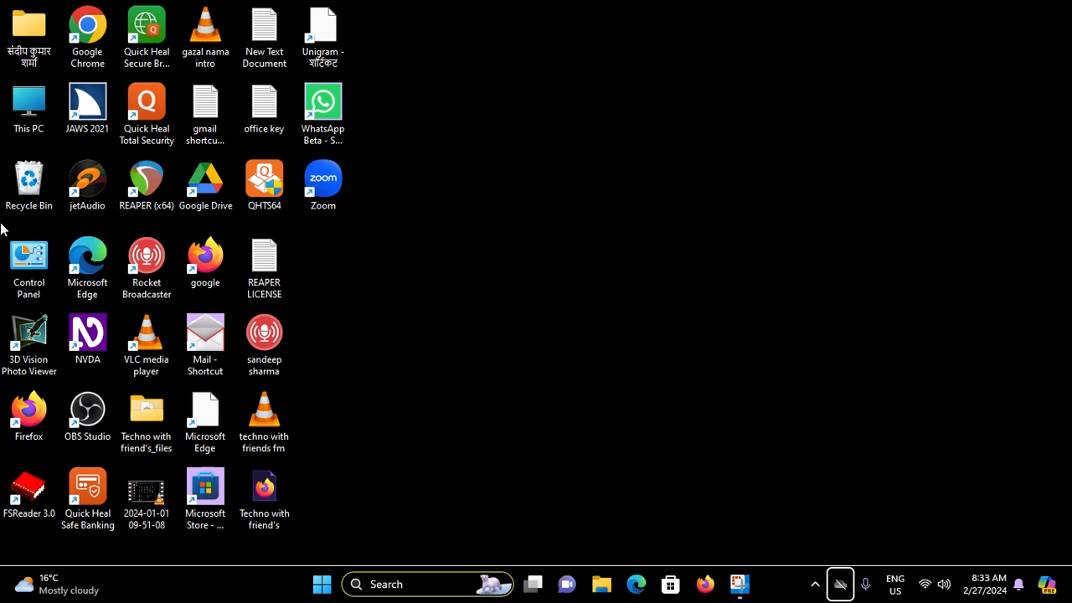
pyautogui.press('Left')
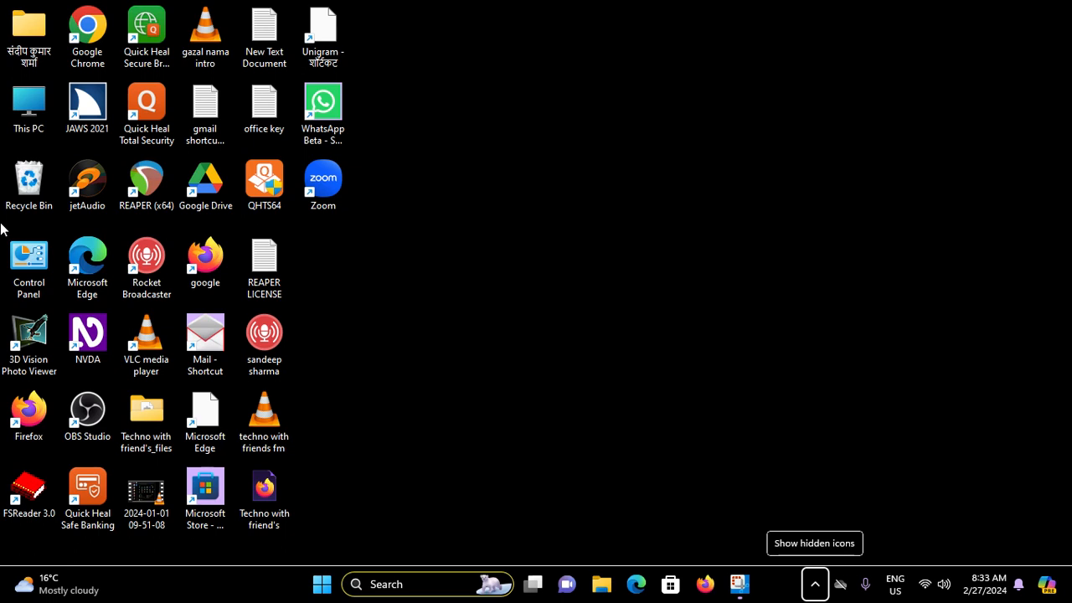
pyautogui.rightClick(2, 228)
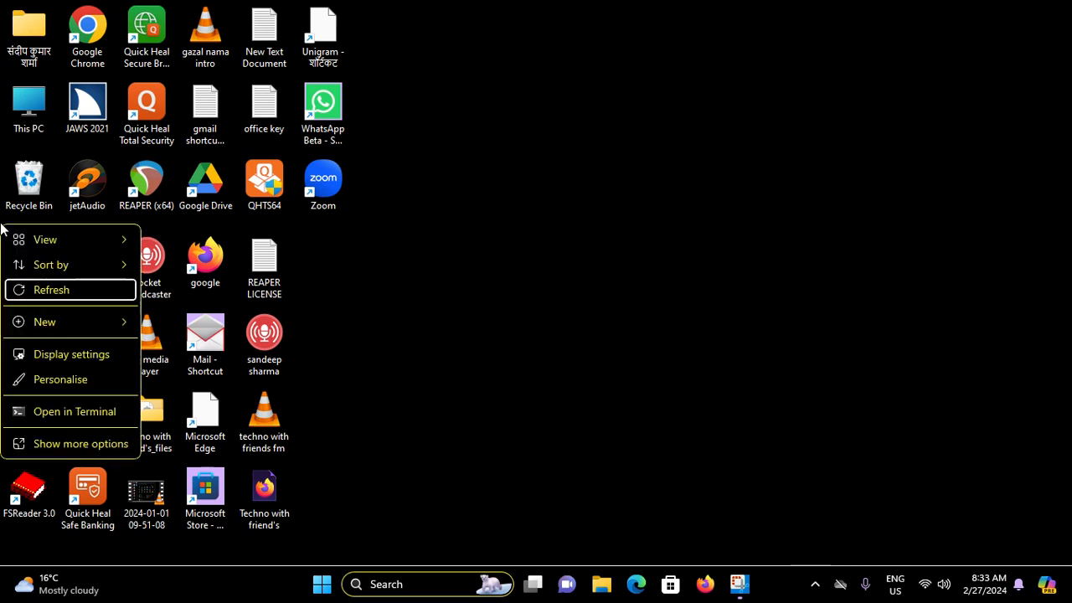
pyautogui.press('Return')
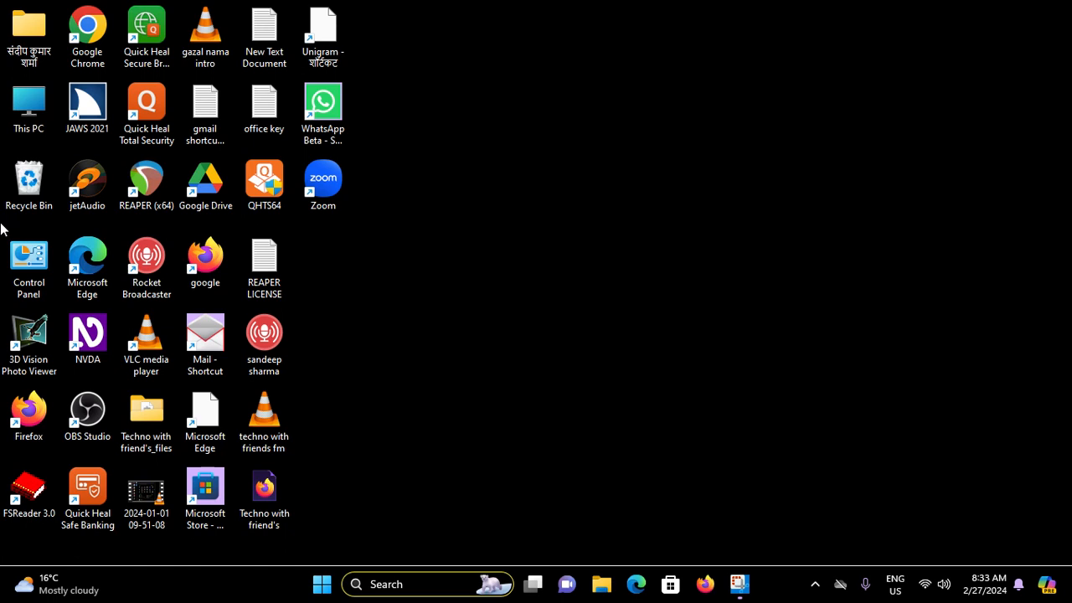
pyautogui.press('o')
pyautogui.press('Return')
pyautogui.rightClick(1058, 173)
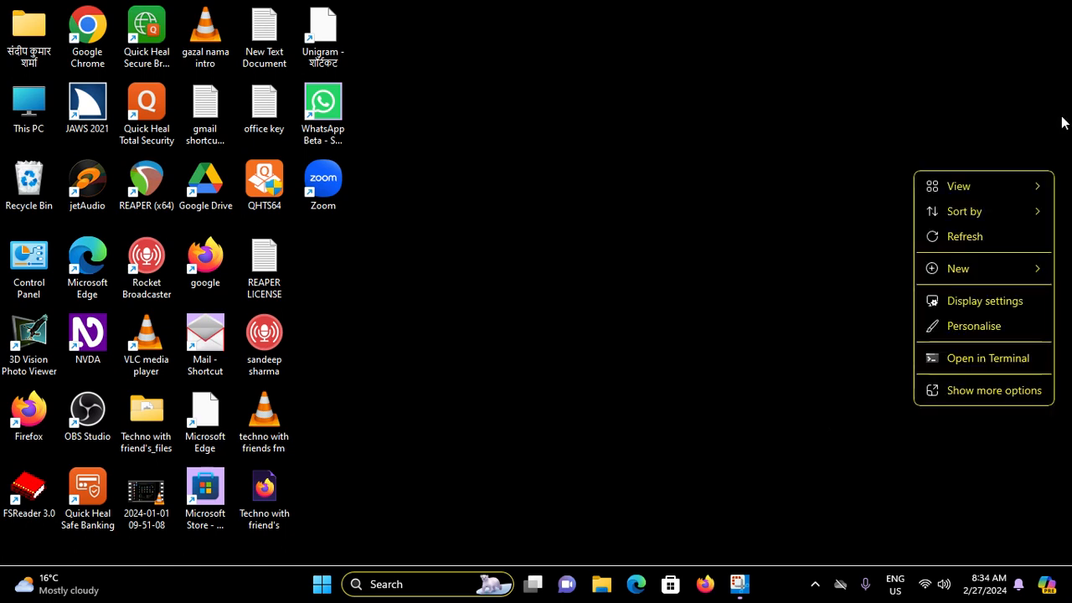
pyautogui.press('e')
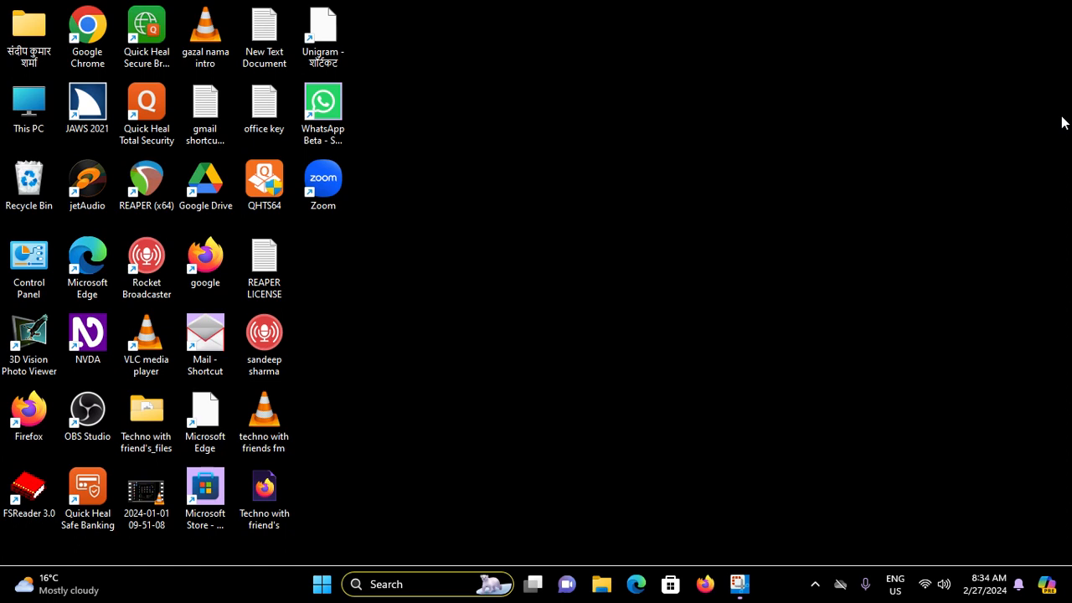
pyautogui.press('super+b')
pyautogui.press('Right')
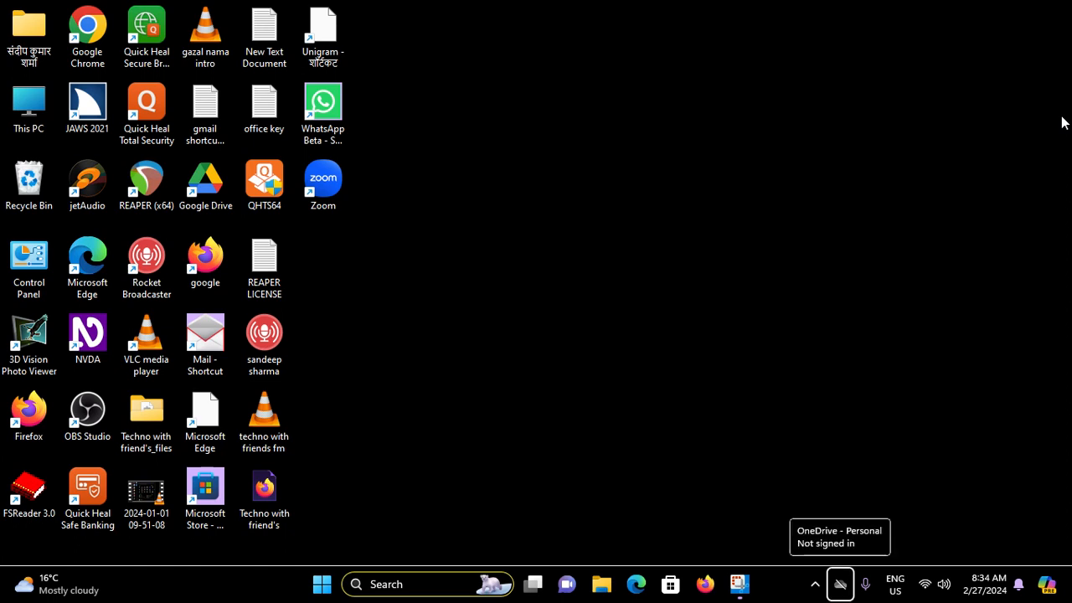
pyautogui.press('Left')
pyautogui.press('Right')
pyautogui.press('Right')
pyautogui.press('Right')
pyautogui.press('Right')
pyautogui.press('Right')
pyautogui.press('Right')
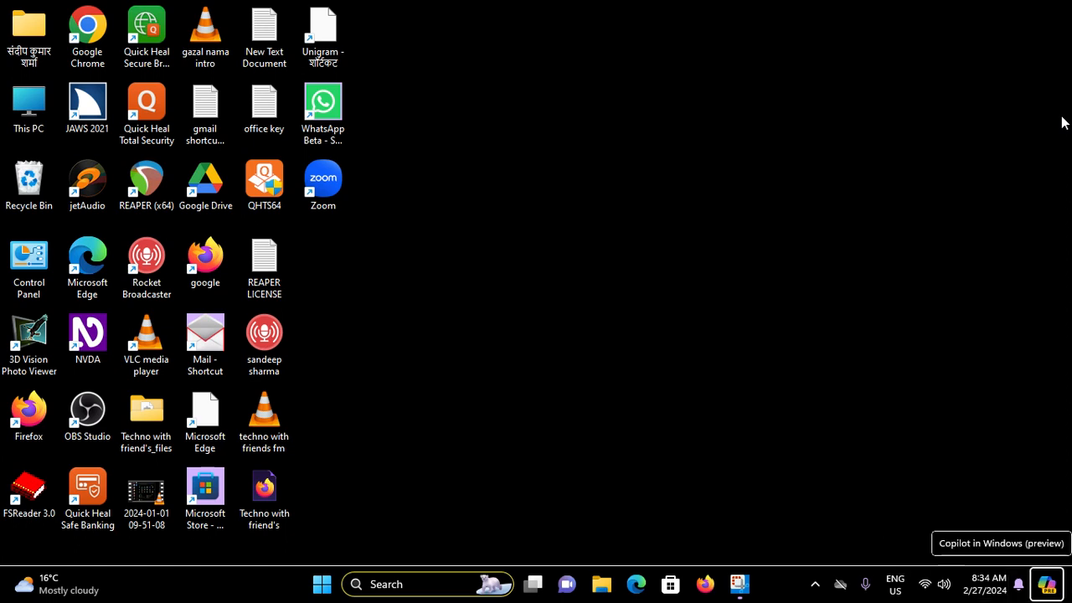
pyautogui.press('Left')
pyautogui.press('Left')
pyautogui.press('Left')
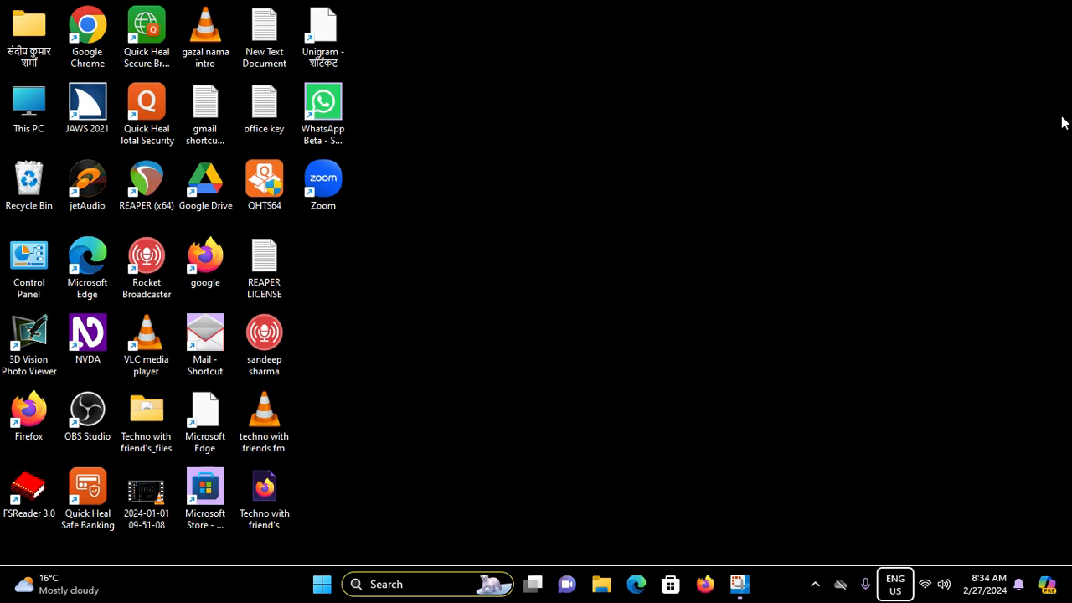
pyautogui.rightClick(1062, 122)
pyautogui.press('Down')
pyautogui.press('Down')
pyautogui.press('Down')
pyautogui.press('Return')
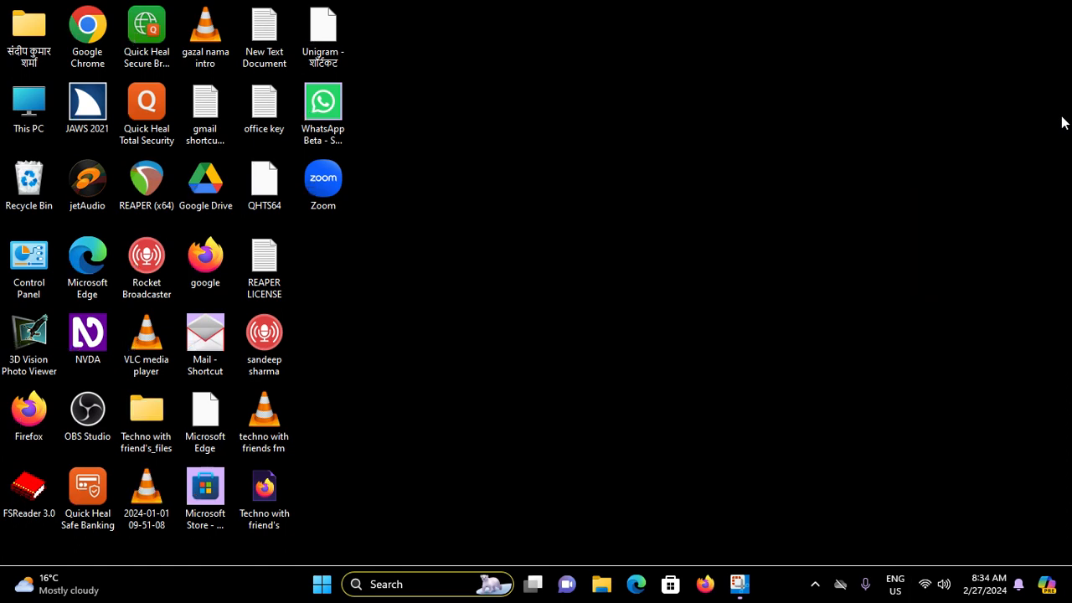
pyautogui.press('o')
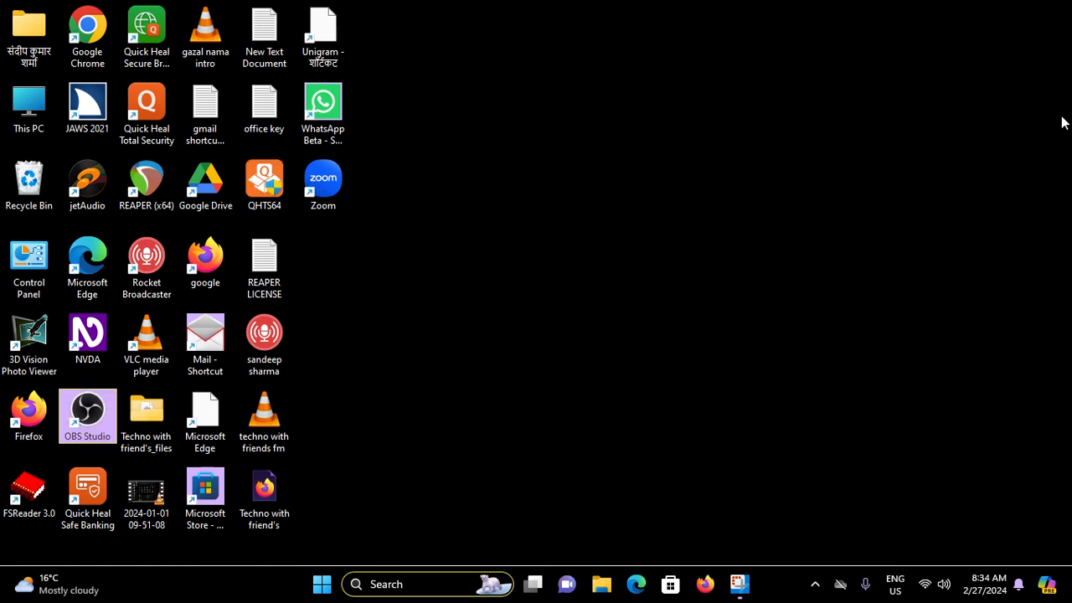
pyautogui.press('Return')
pyautogui.press('Tab')
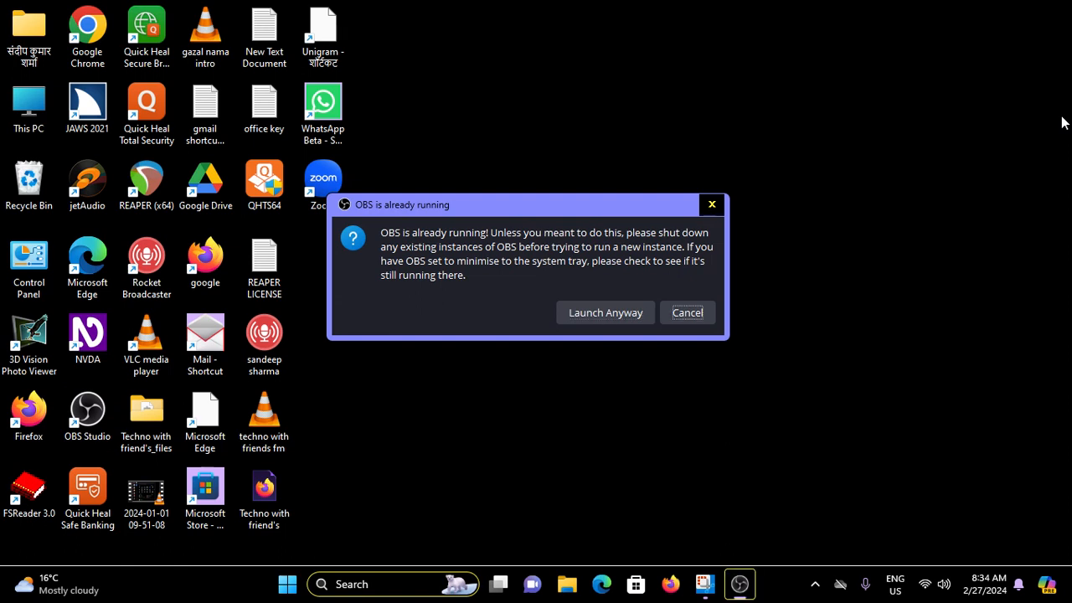
pyautogui.press('Return')
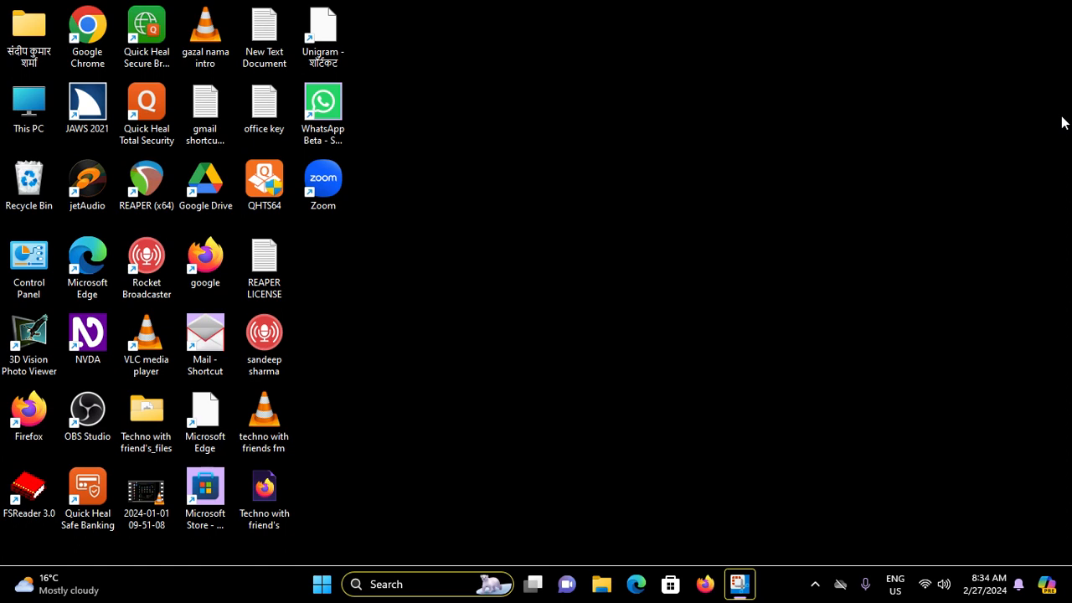
# - Restore the already running OBS Studio window through its system tray icon menu with Show
pyautogui.press('super+b')
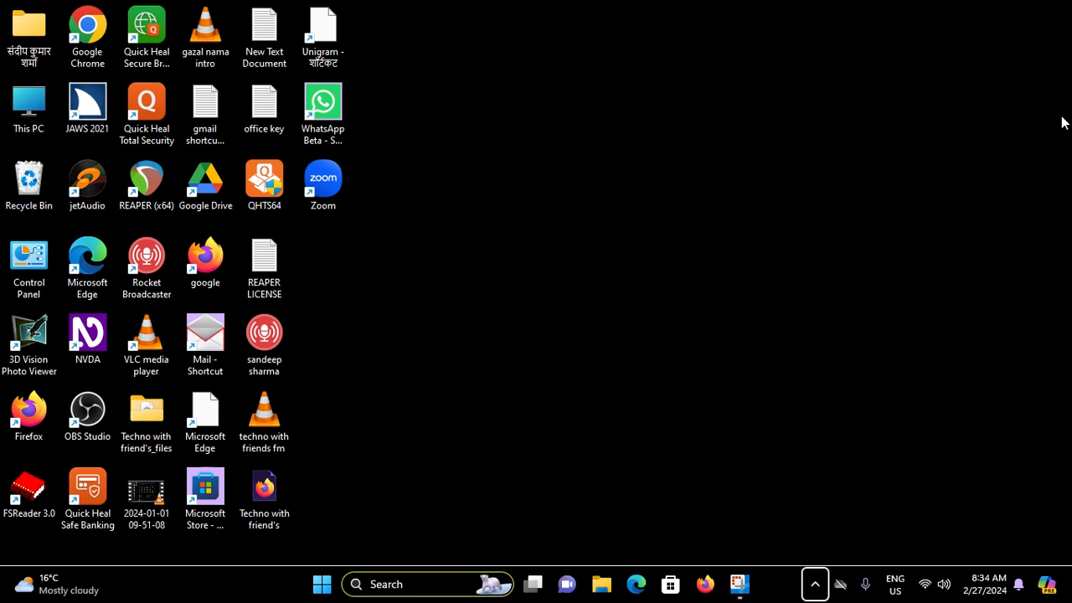
pyautogui.press('Right')
pyautogui.press('Right')
pyautogui.press('Left')
pyautogui.press('Left')
pyautogui.press('Return')
pyautogui.hotkey('shift', 'F10')
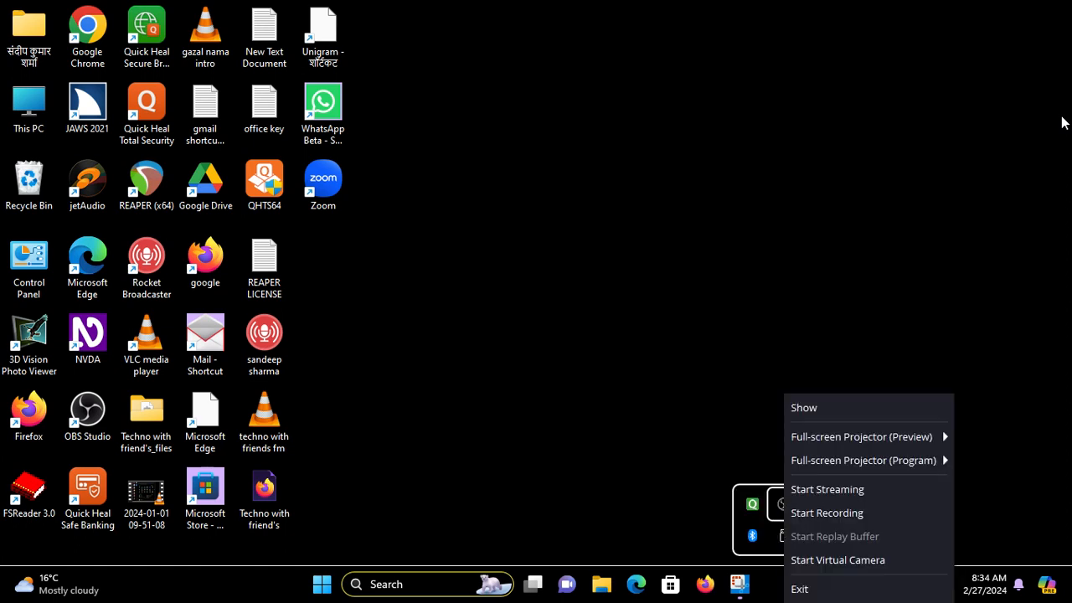
pyautogui.press('Up')
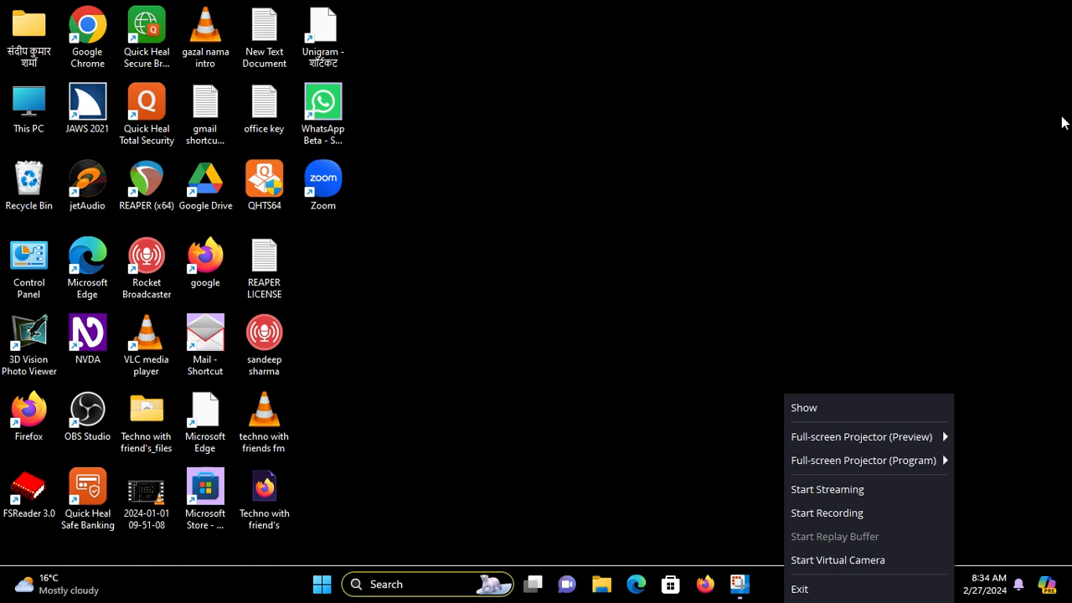
pyautogui.hotkey('alt', 'Tab')
pyautogui.hotkey('shift', 'F10')
pyautogui.press('Down')
pyautogui.press('Down')
pyautogui.press('Down')
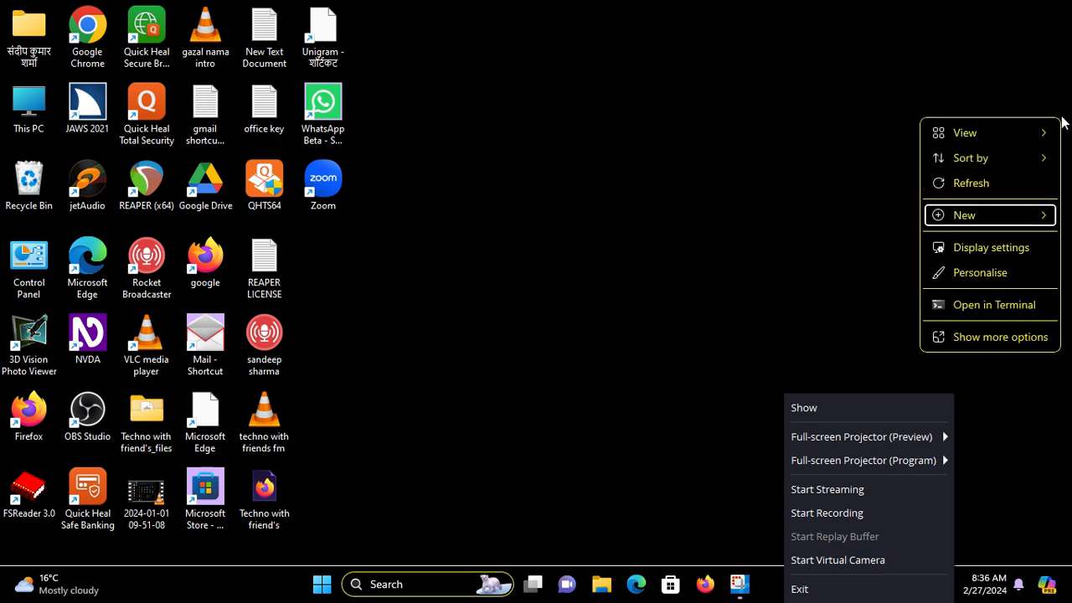
pyautogui.press('Up')
pyautogui.press('Return')
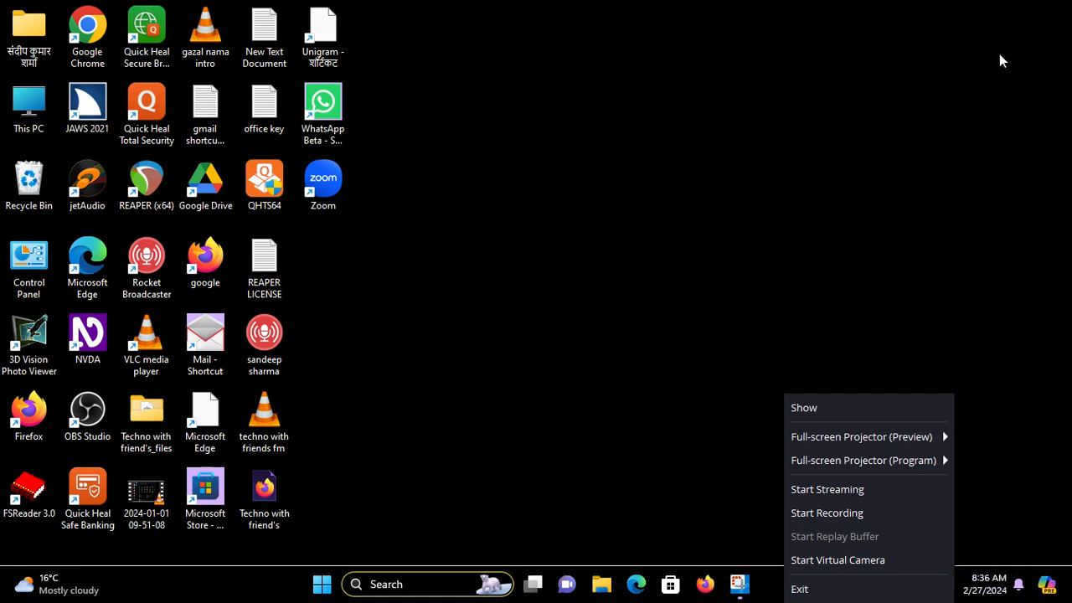
pyautogui.click(874, 408)
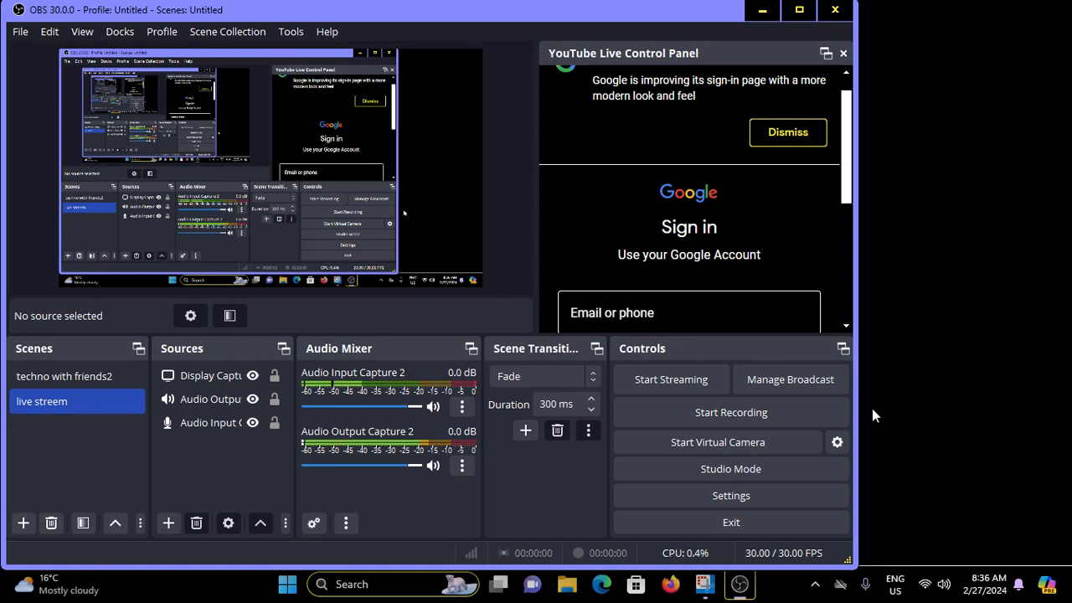
# - Open the OBS Settings dialog from the controls dock
pyautogui.hotkey('alt', 'Tab')
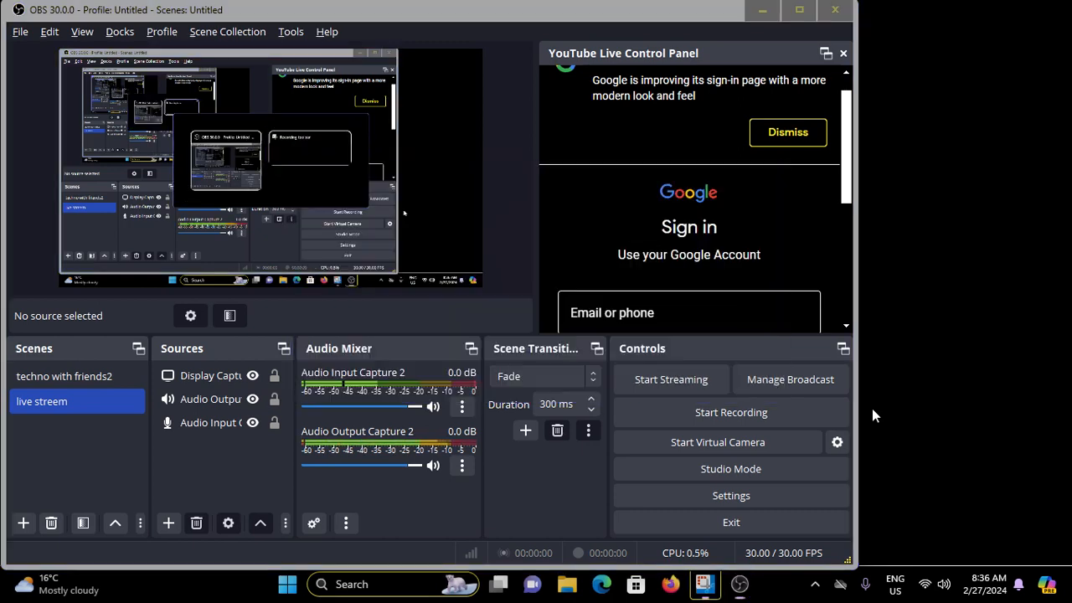
pyautogui.hotkey('alt', 'Tab')
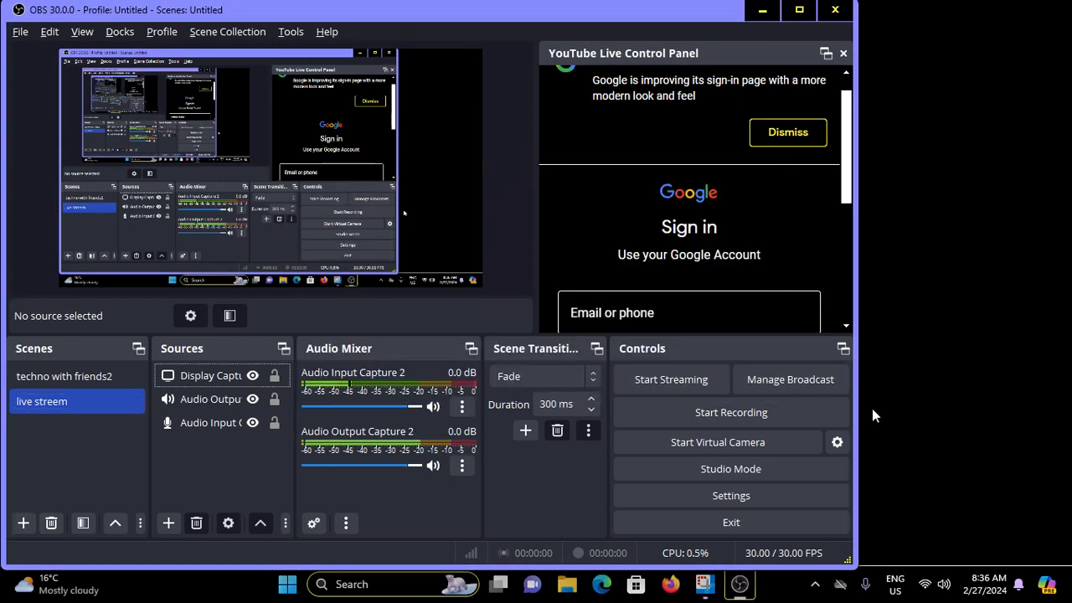
pyautogui.hotkey('shift', 'Tab')
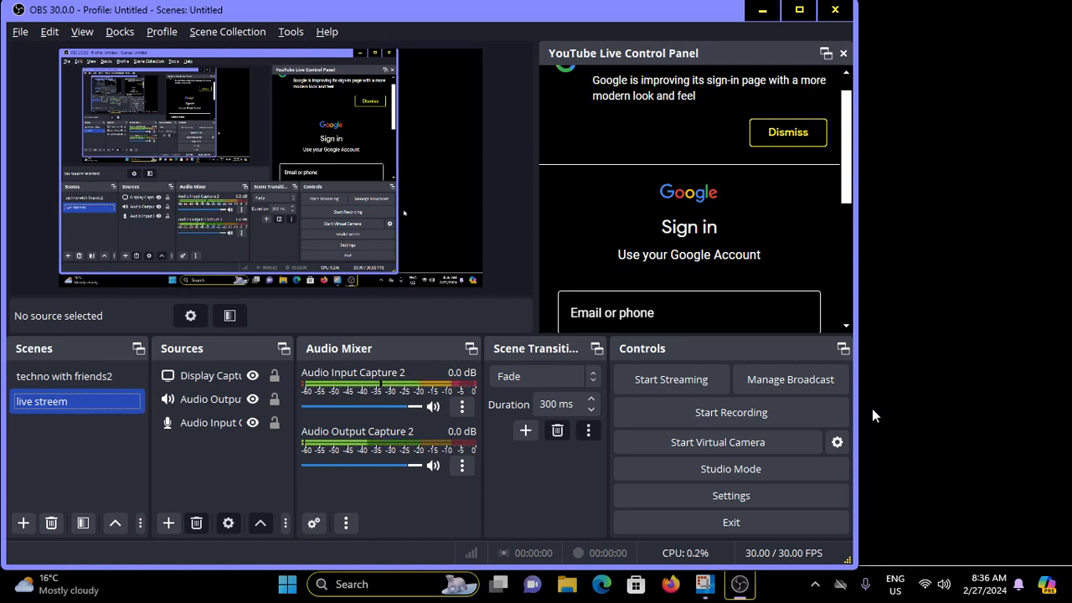
pyautogui.press('Tab')
pyautogui.press('Tab')
pyautogui.press('Tab')
pyautogui.press('Tab')
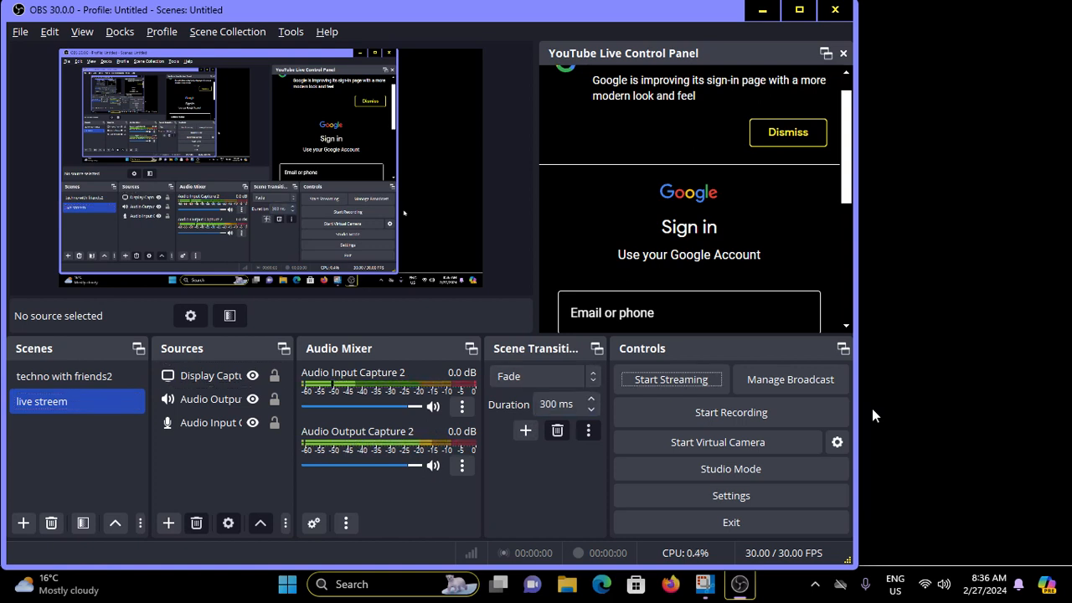
pyautogui.press('Tab')
pyautogui.press('Tab')
pyautogui.press('Tab')
pyautogui.press('Tab')
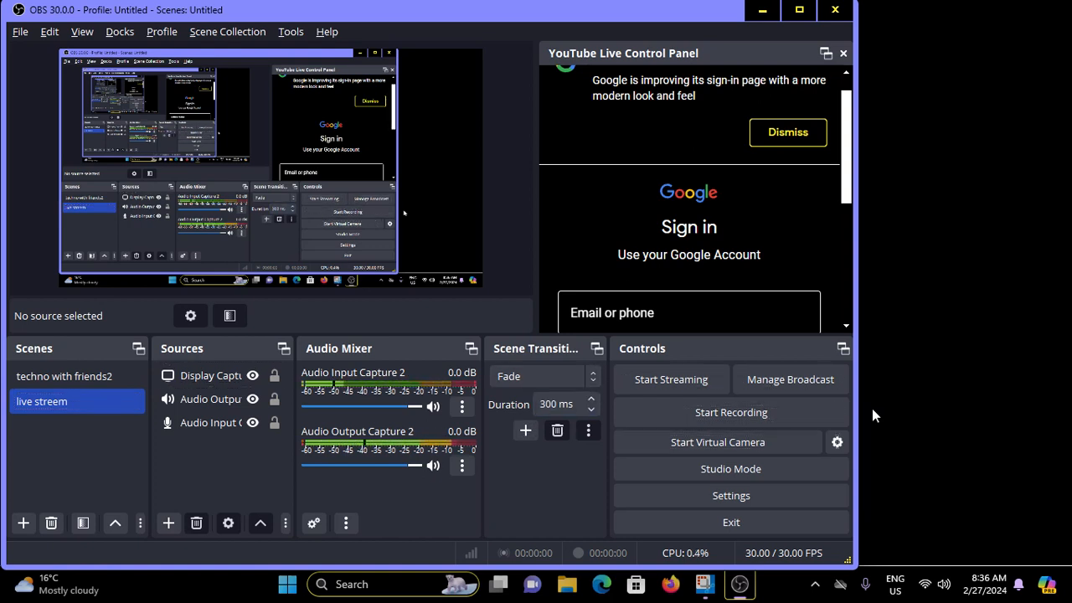
pyautogui.press('Tab')
pyautogui.press('Tab')
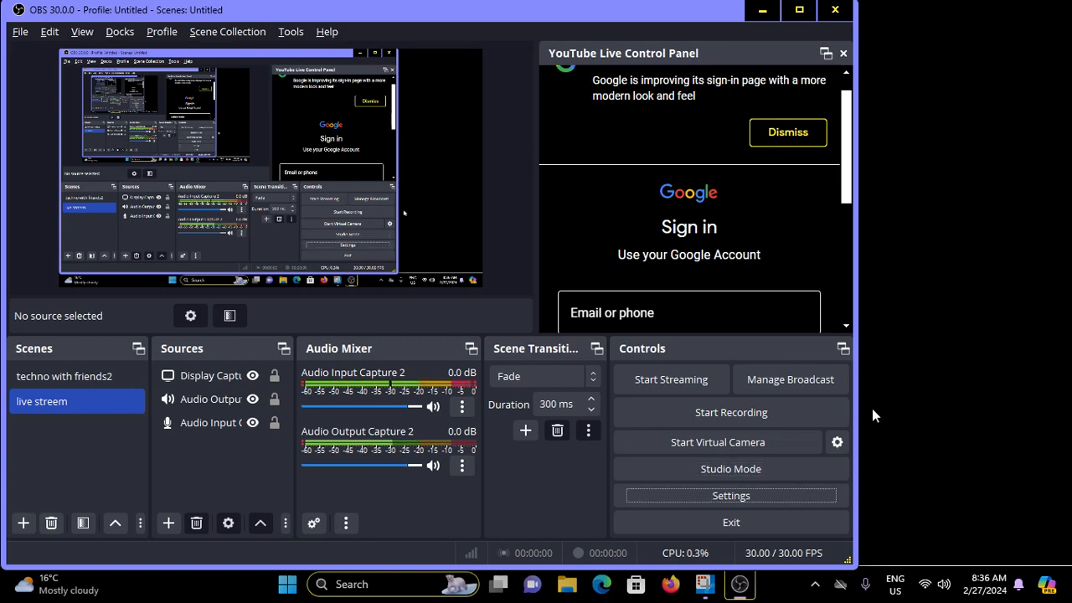
pyautogui.press('space')
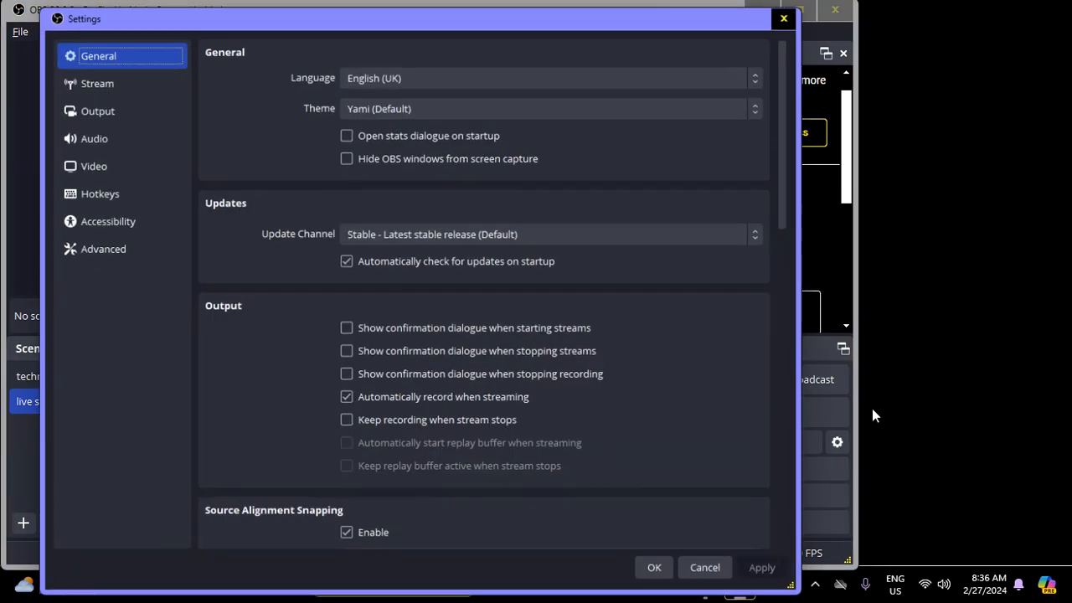
# - Go to the Stream settings page and set the server to Backup YouTube ingest server
pyautogui.press('Down')
pyautogui.press('Down')
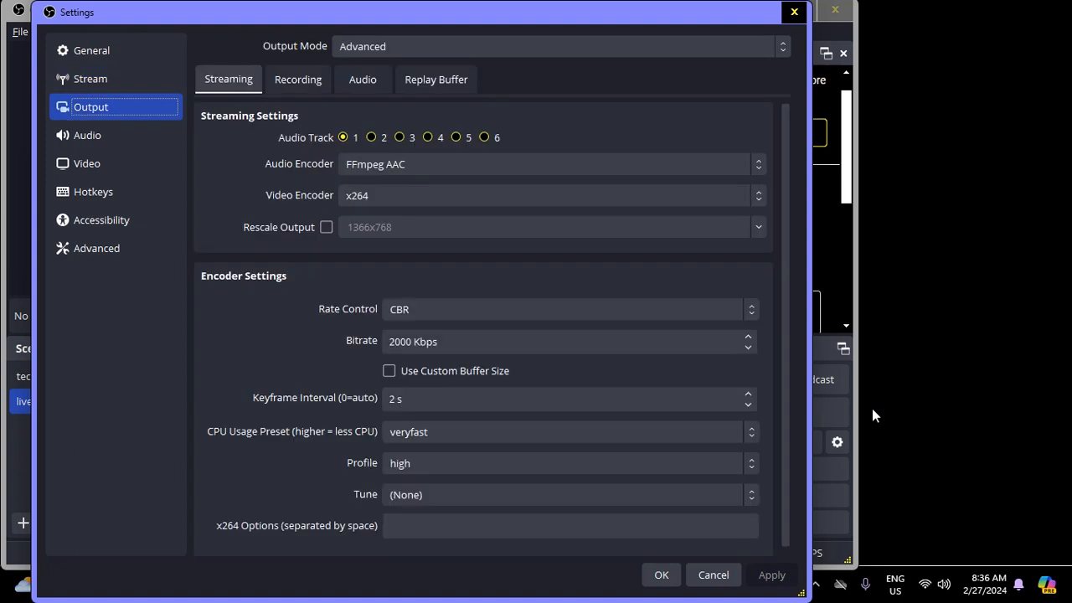
pyautogui.press('Up')
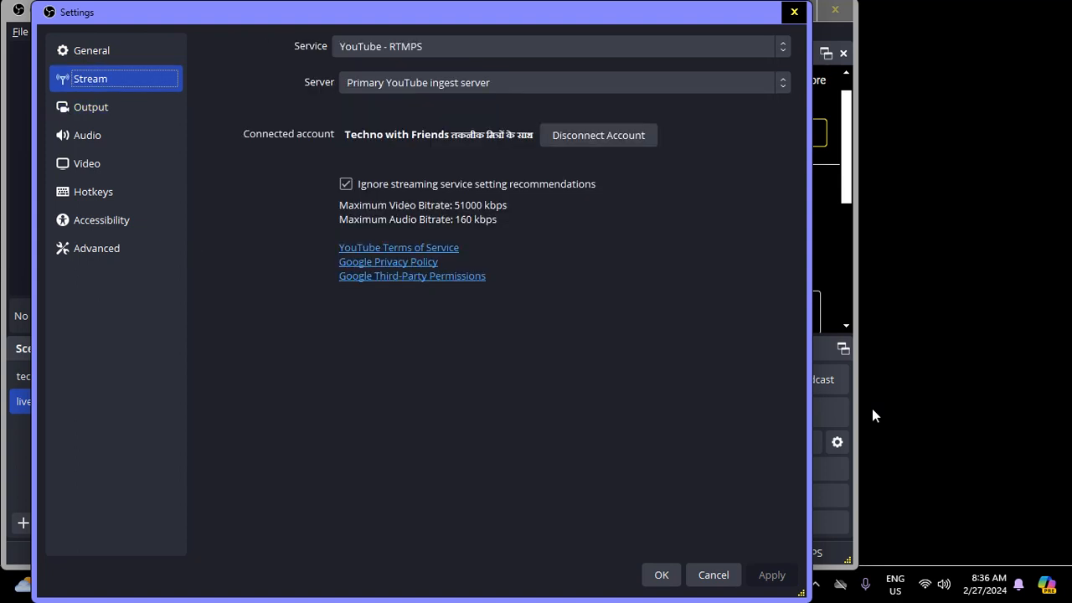
pyautogui.press('Tab')
pyautogui.press('Tab')
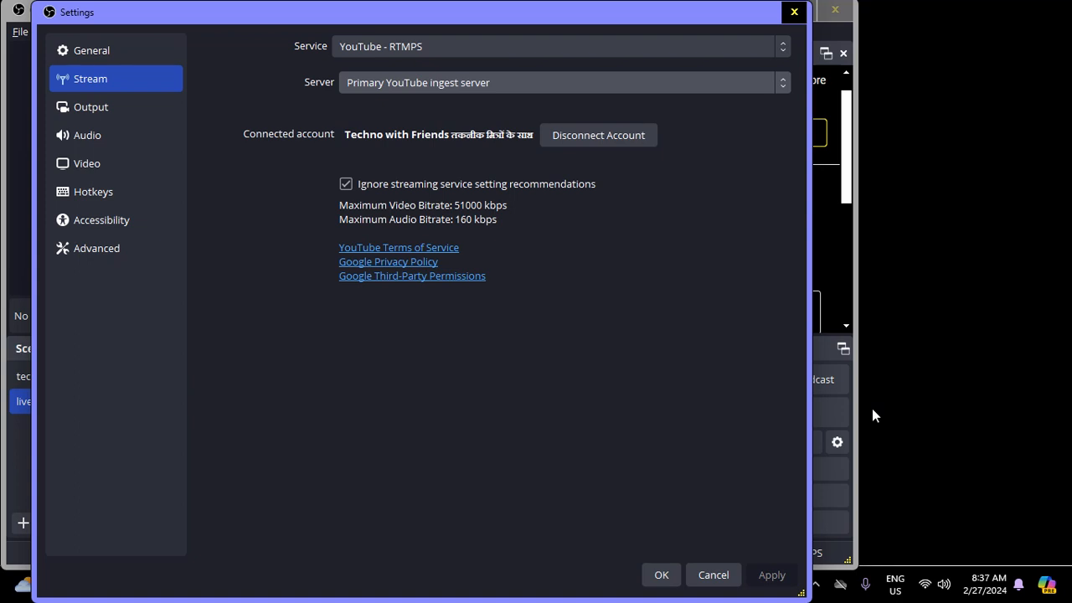
pyautogui.press('Down')
pyautogui.press('Up')
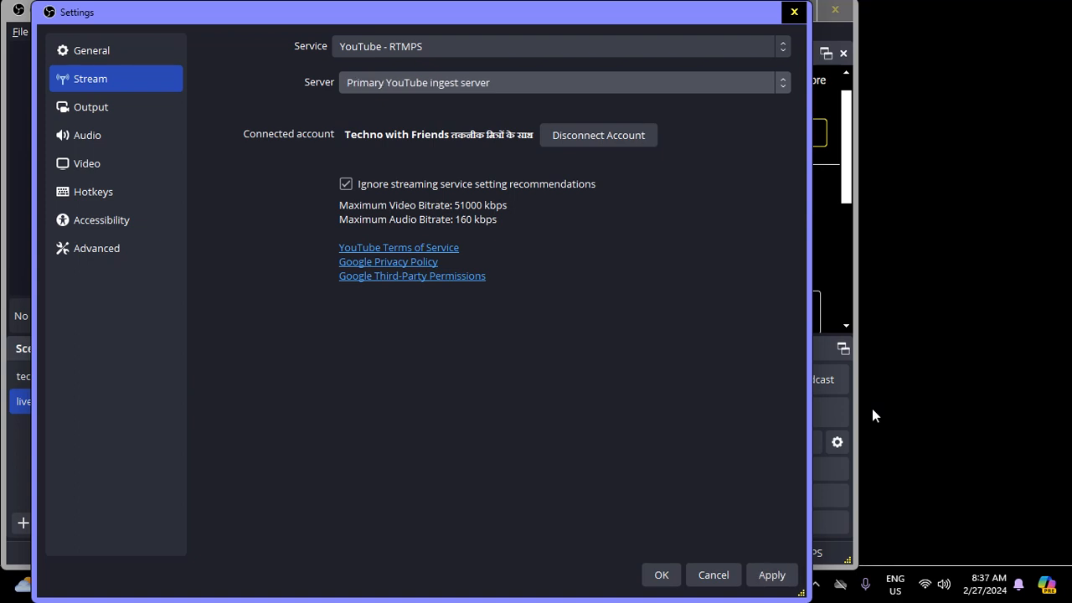
pyautogui.press('Down')
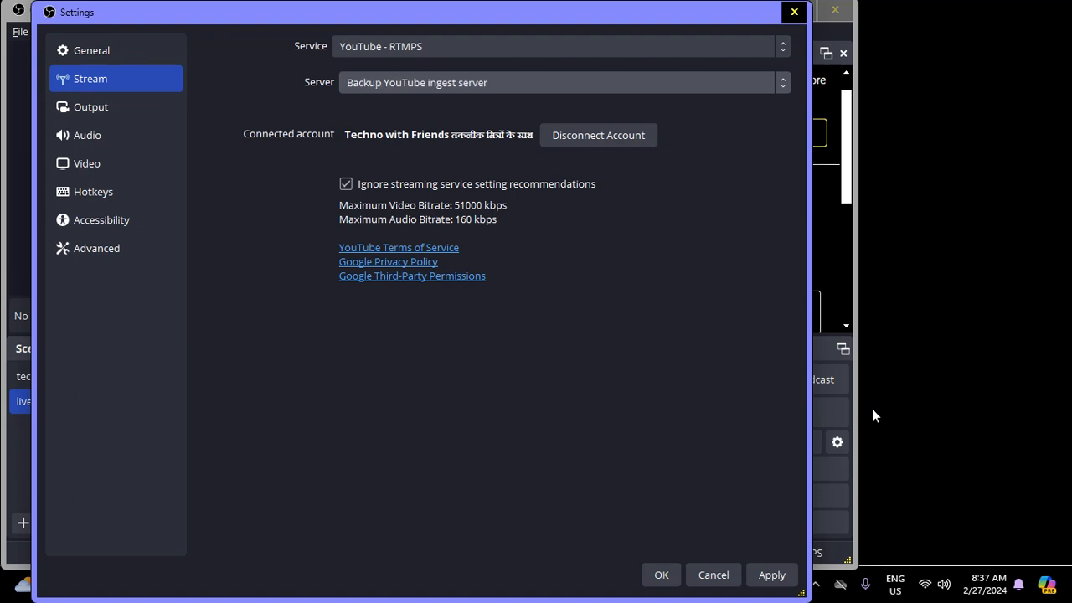
# - Switch the server to Primary YouTube ingest server and move to the Output settings page
pyautogui.press('Up')
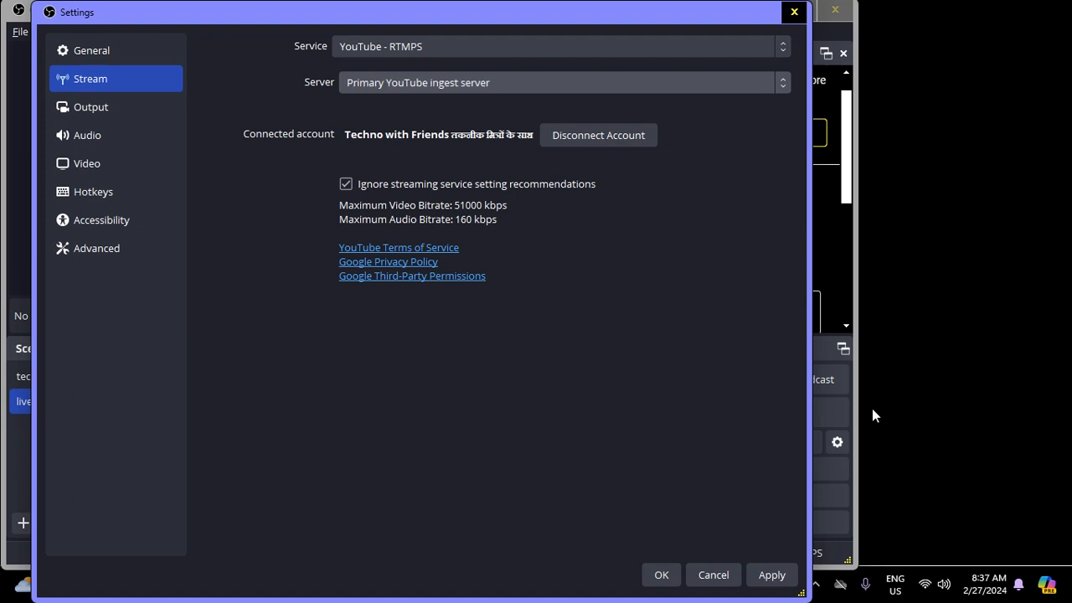
pyautogui.press('Tab')
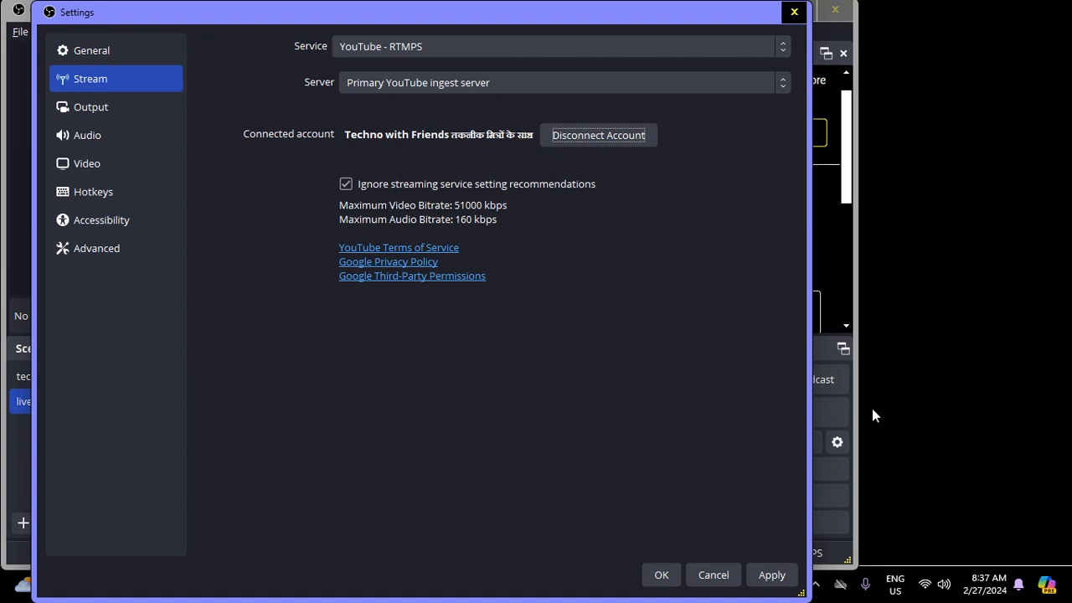
pyautogui.press('Tab')
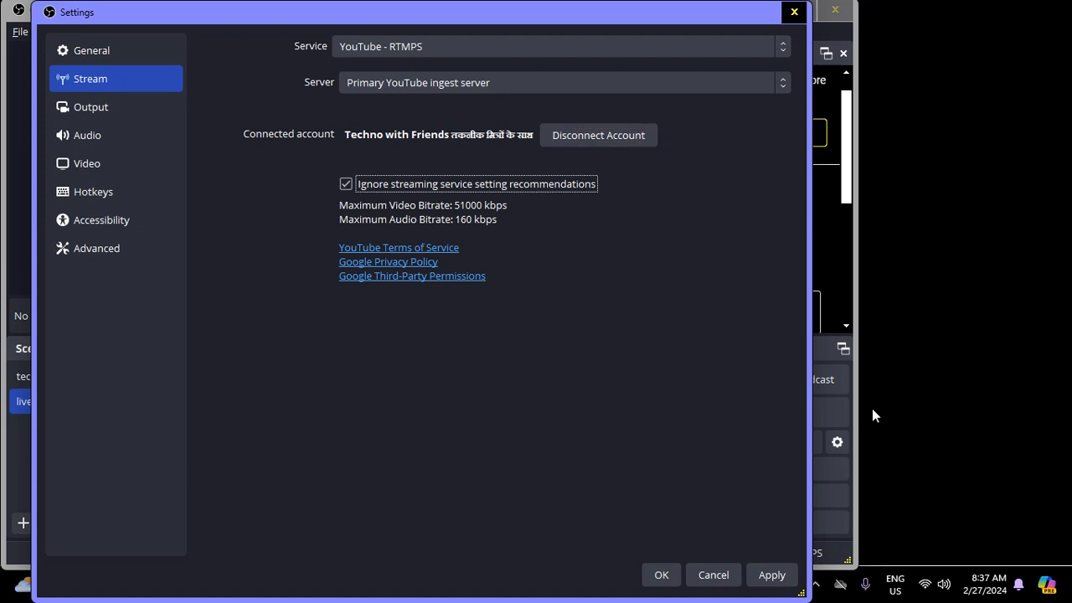
pyautogui.press('Tab')
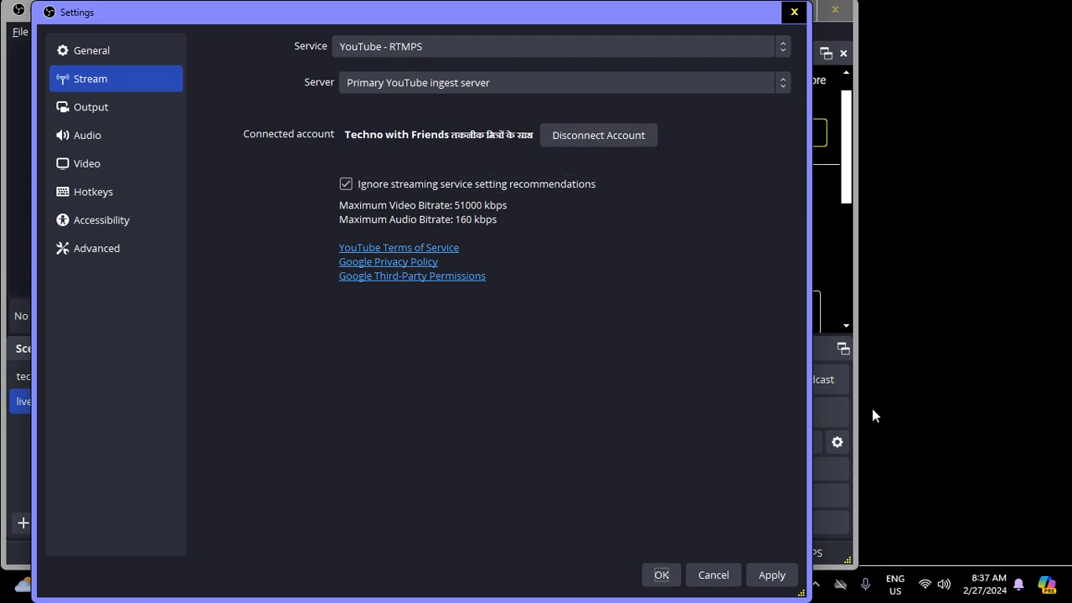
pyautogui.press('Tab')
pyautogui.press('Tab')
pyautogui.press('Tab')
pyautogui.press('Down')
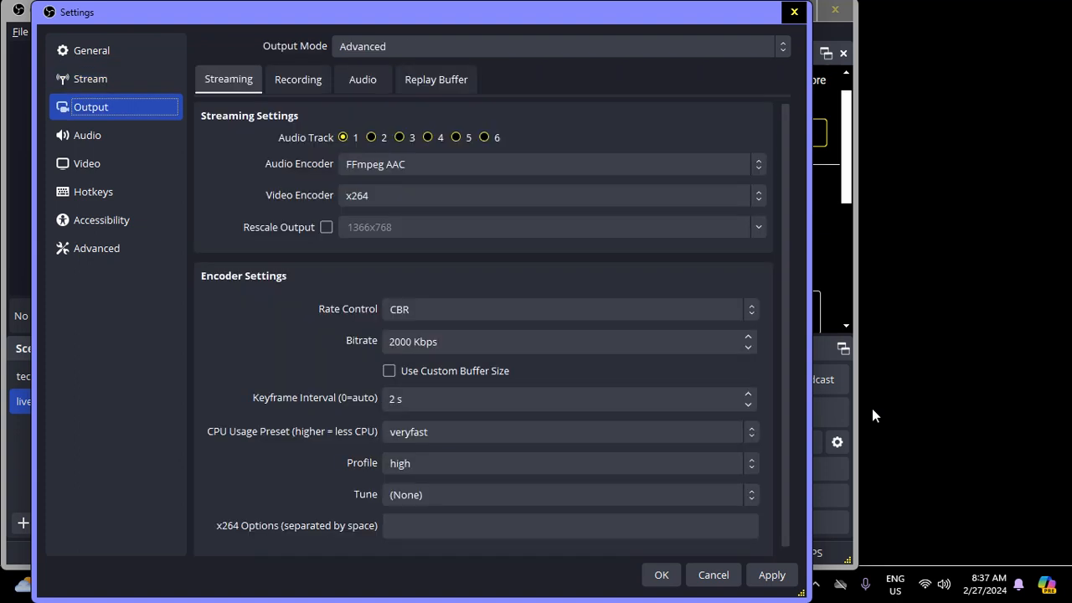
# - Step through the Output streaming and encoder settings fields to review them
pyautogui.press('Tab')
pyautogui.press('Tab')
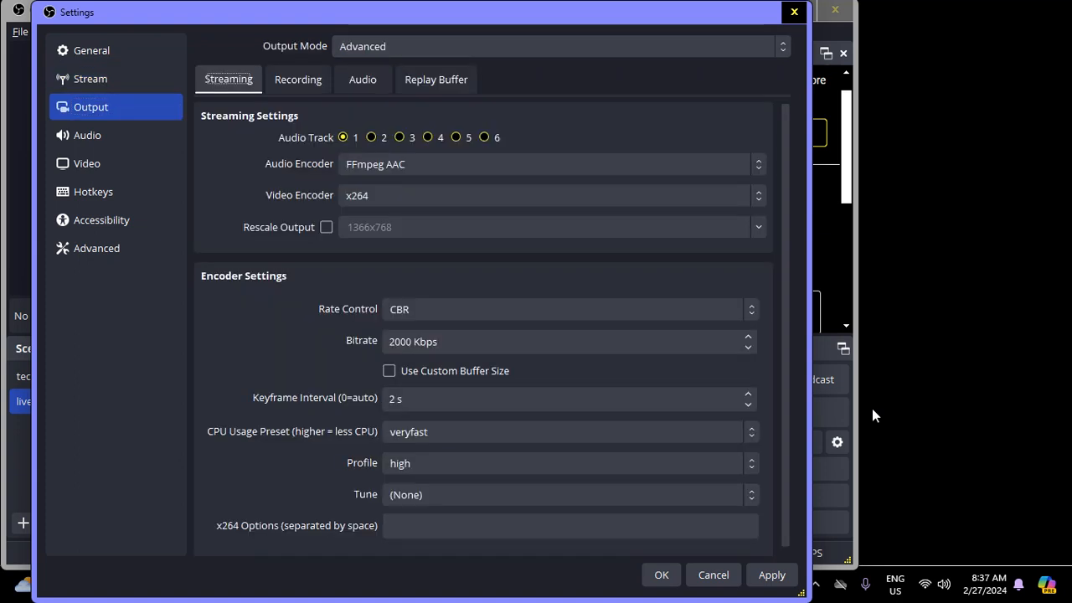
pyautogui.hotkey('shift', 'Tab')
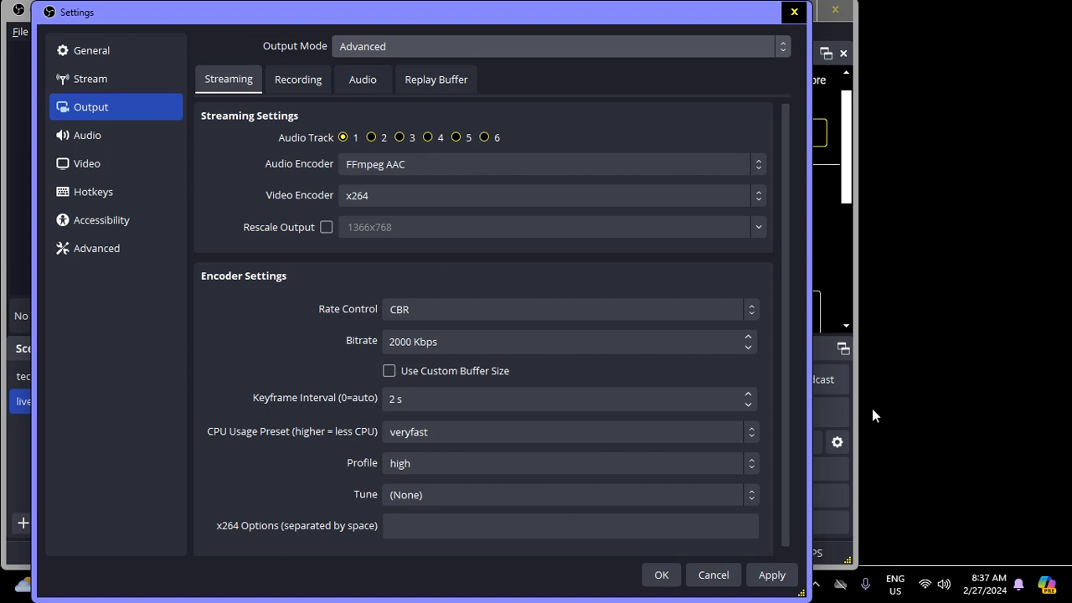
pyautogui.press('Tab')
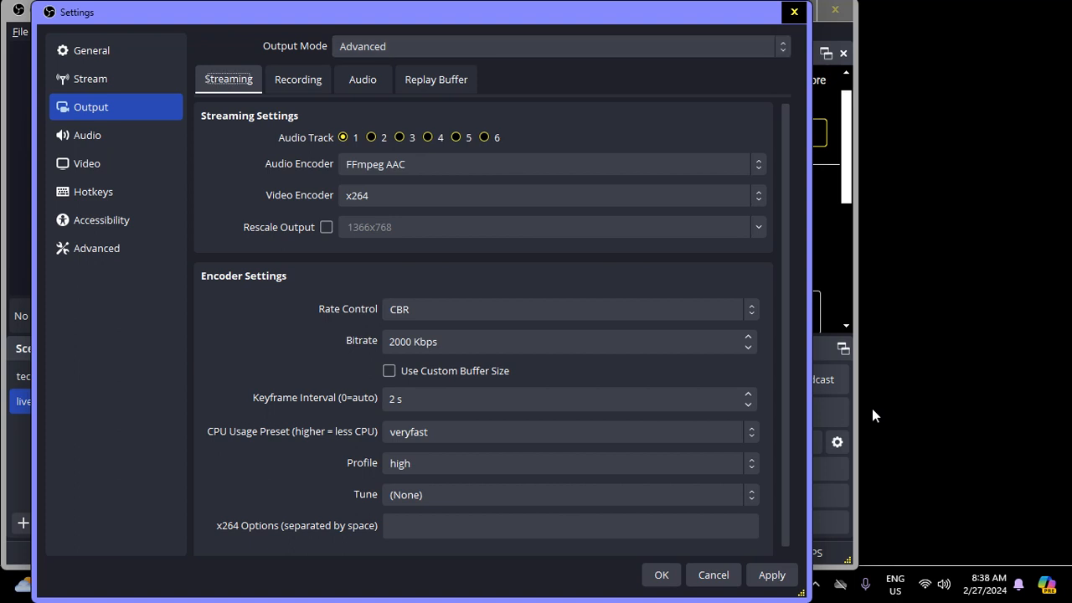
pyautogui.press('Tab')
pyautogui.press('Tab')
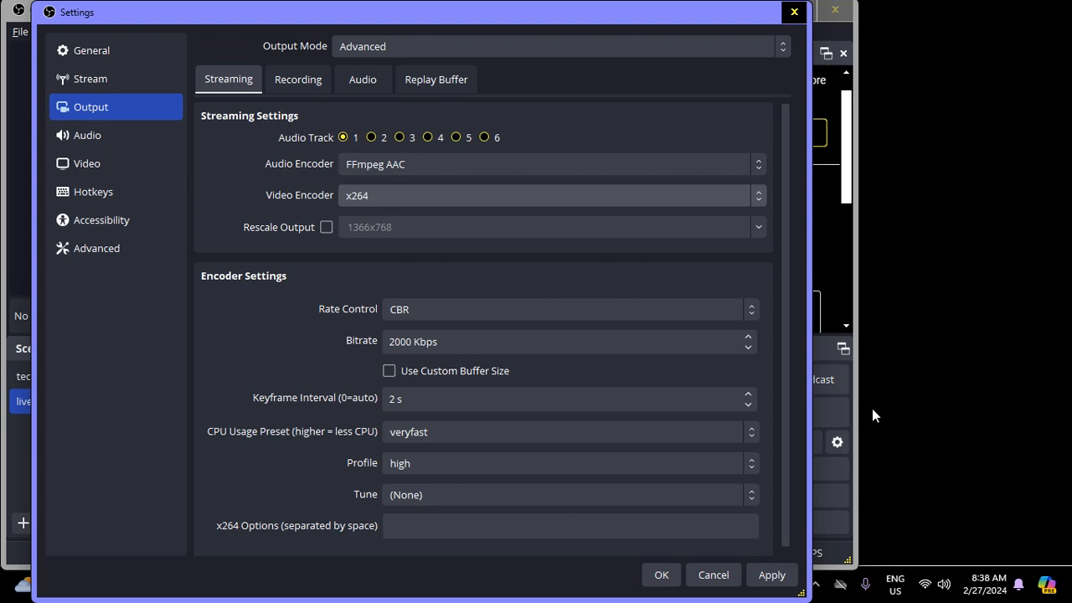
pyautogui.press('Tab')
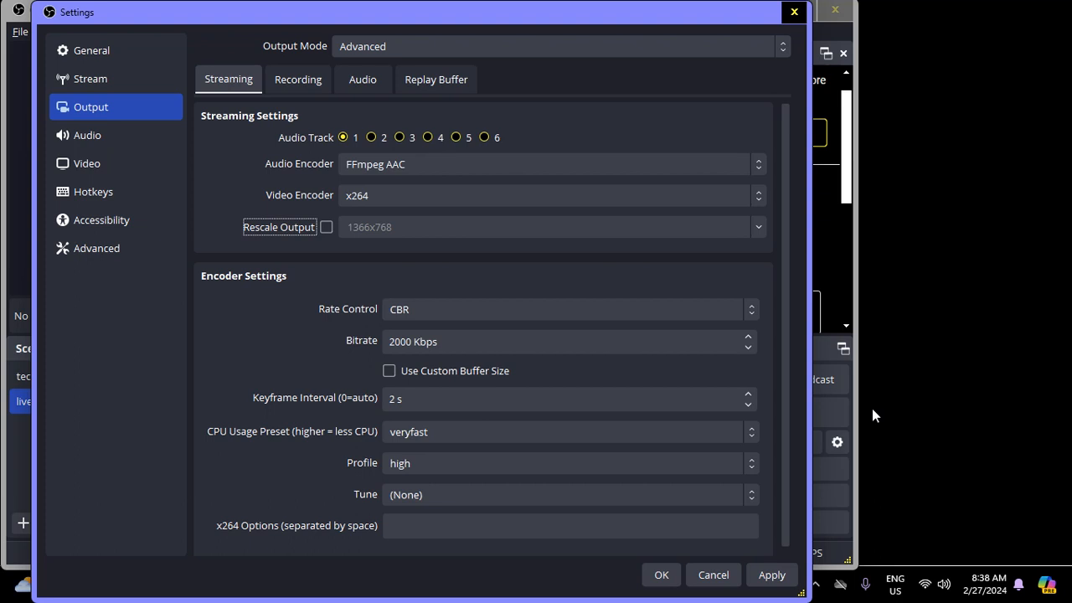
pyautogui.hotkey('shift', 'Tab')
pyautogui.hotkey('shift', 'Tab')
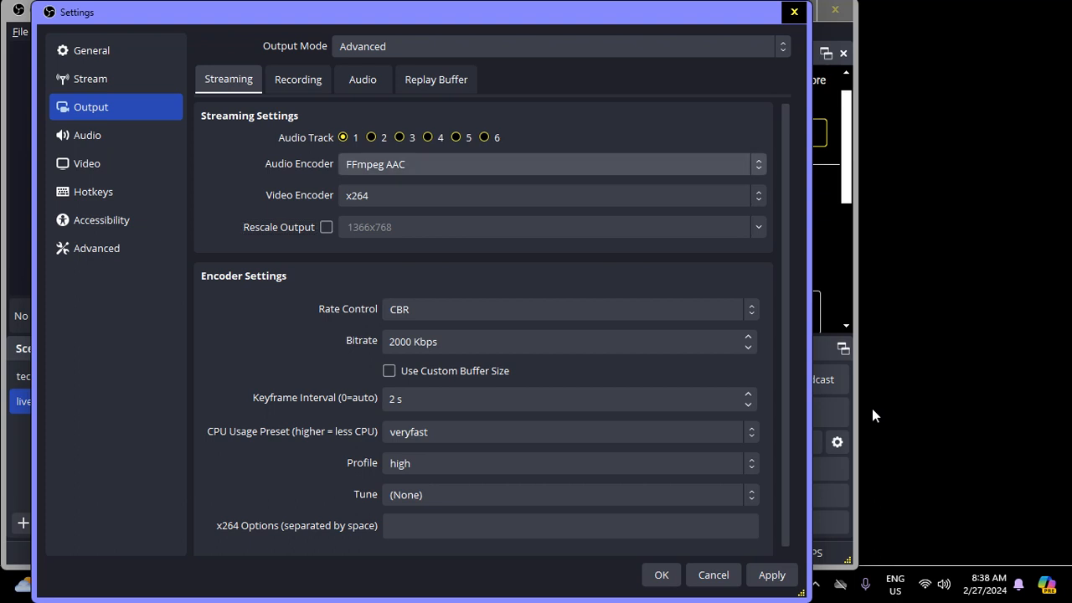
pyautogui.hotkey('shift', 'Tab')
pyautogui.press('Tab')
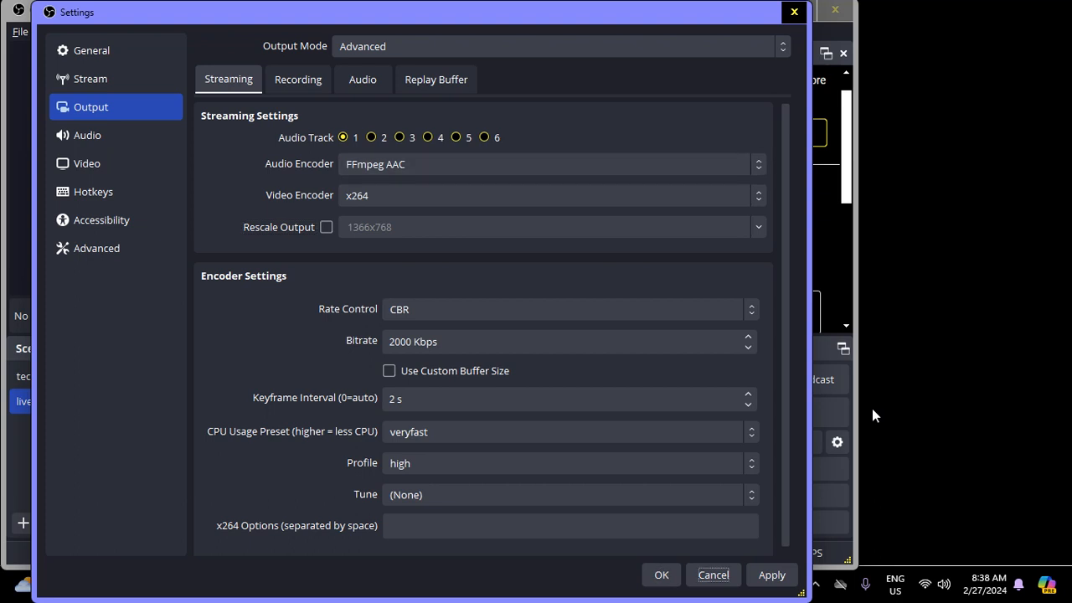
pyautogui.press('Tab')
pyautogui.press('Tab')
pyautogui.press('Tab')
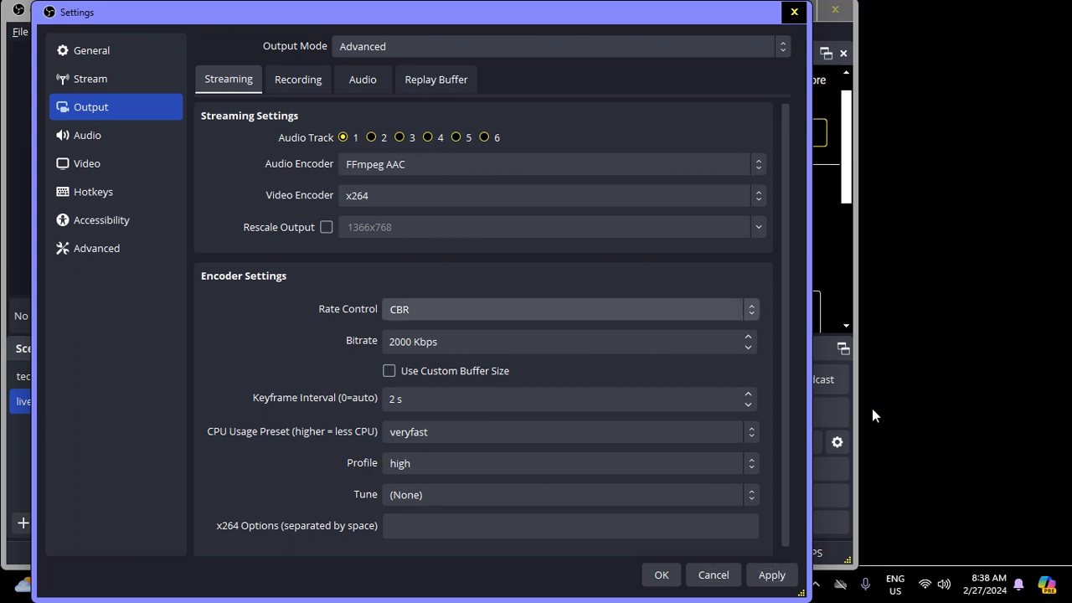
pyautogui.press('Tab')
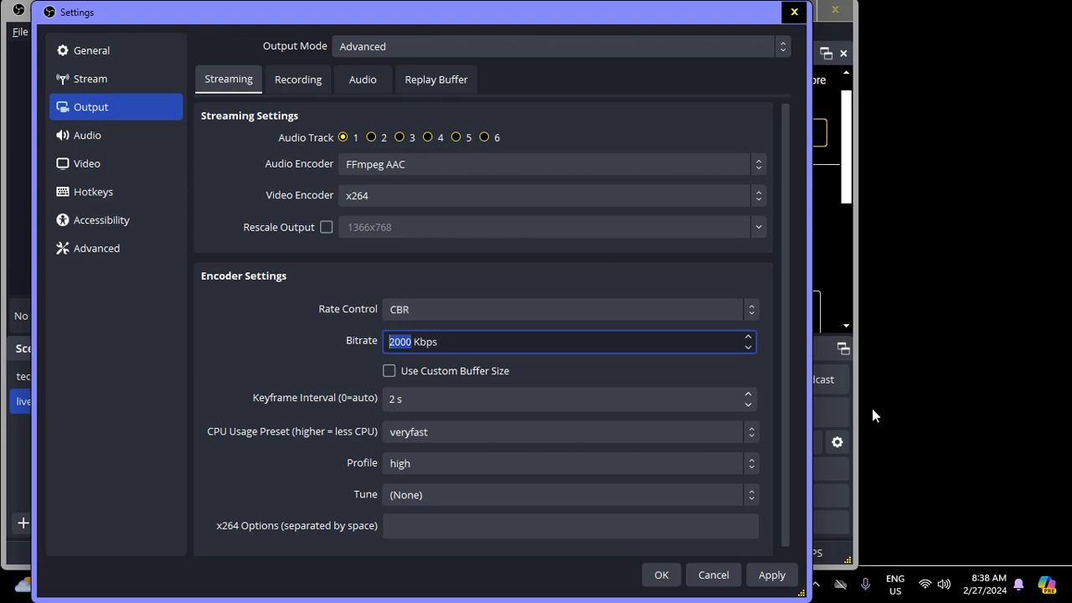
pyautogui.press('Tab')
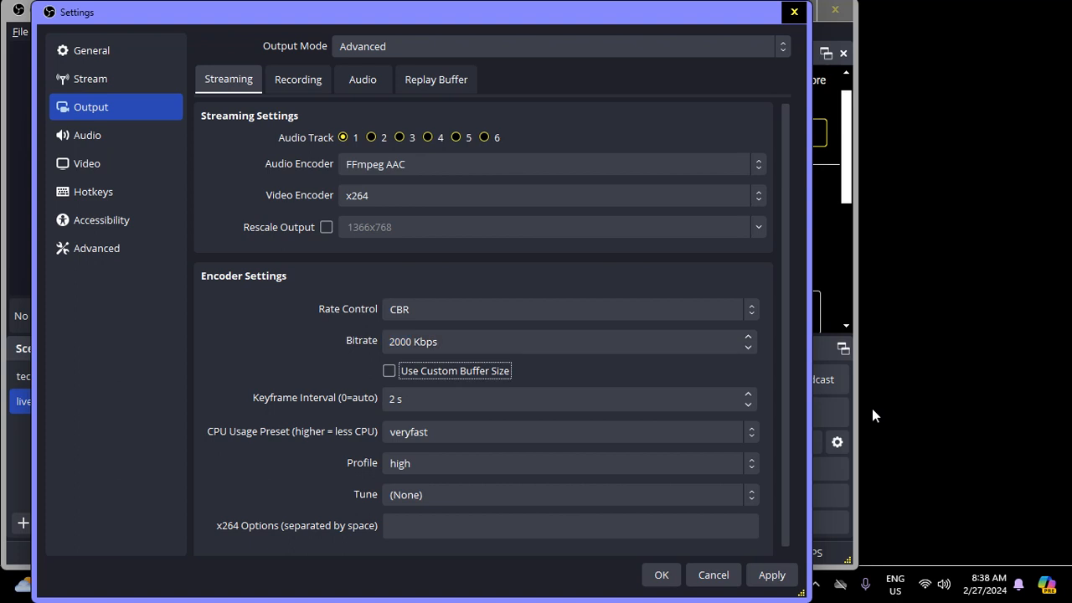
pyautogui.press('Tab')
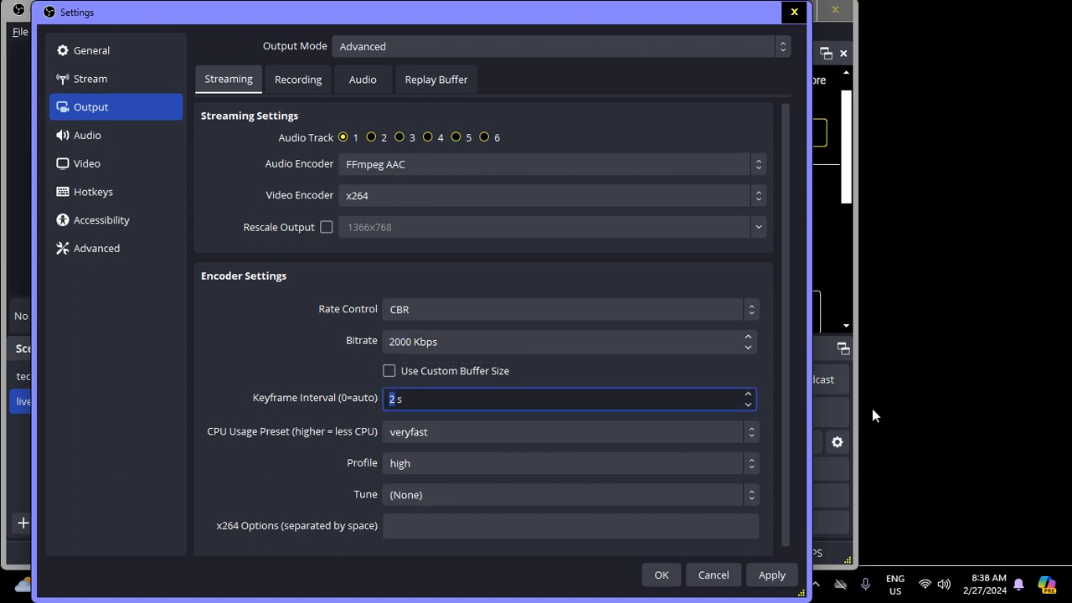
pyautogui.press('Tab')
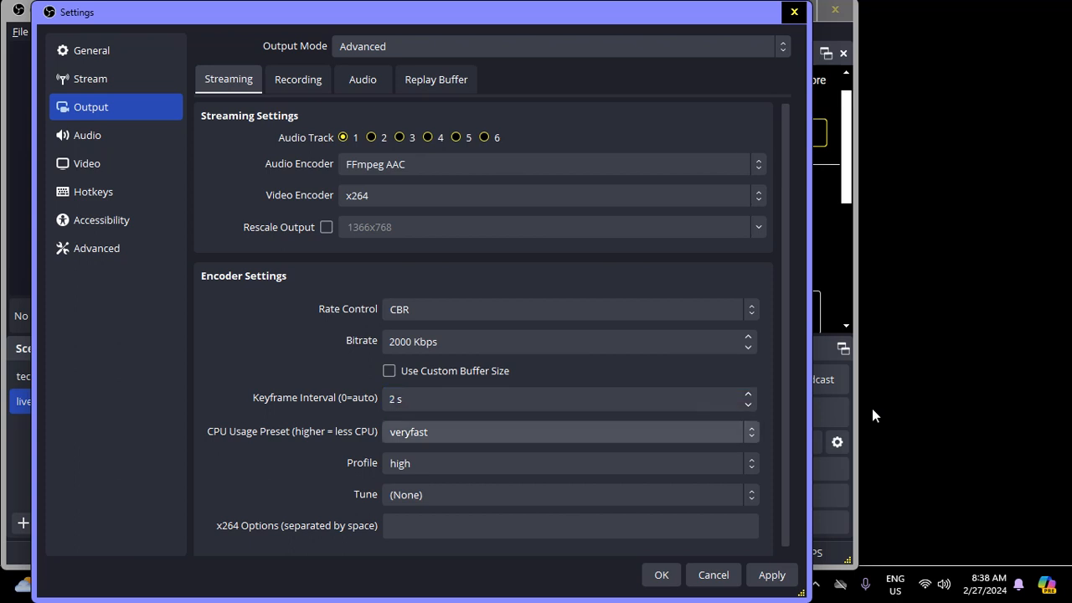
pyautogui.press('Tab')
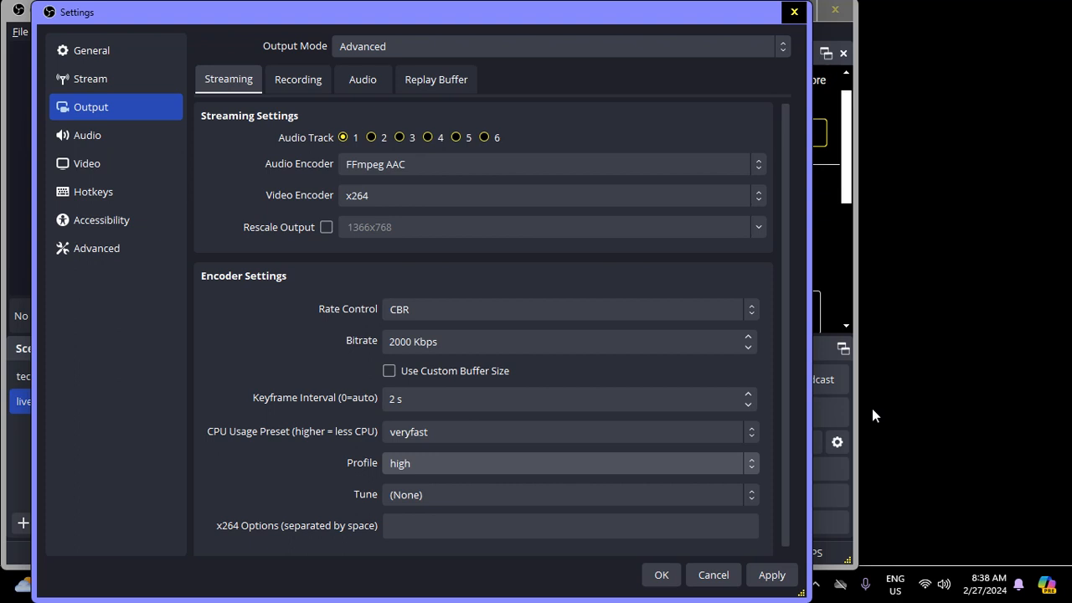
pyautogui.press('Tab')
pyautogui.press('Tab')
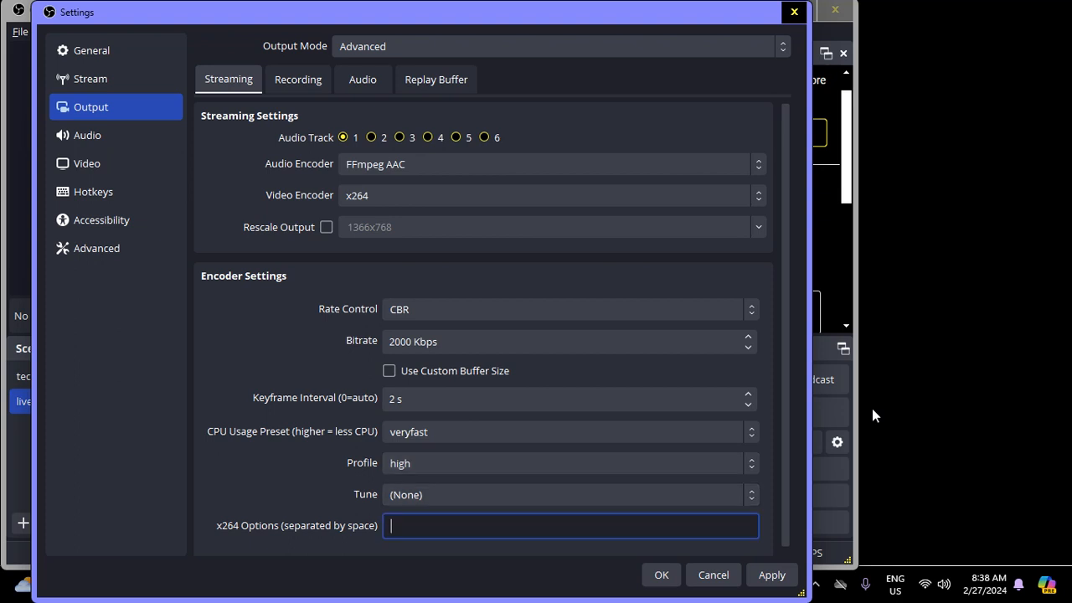
pyautogui.press('Tab')
pyautogui.press('Tab')
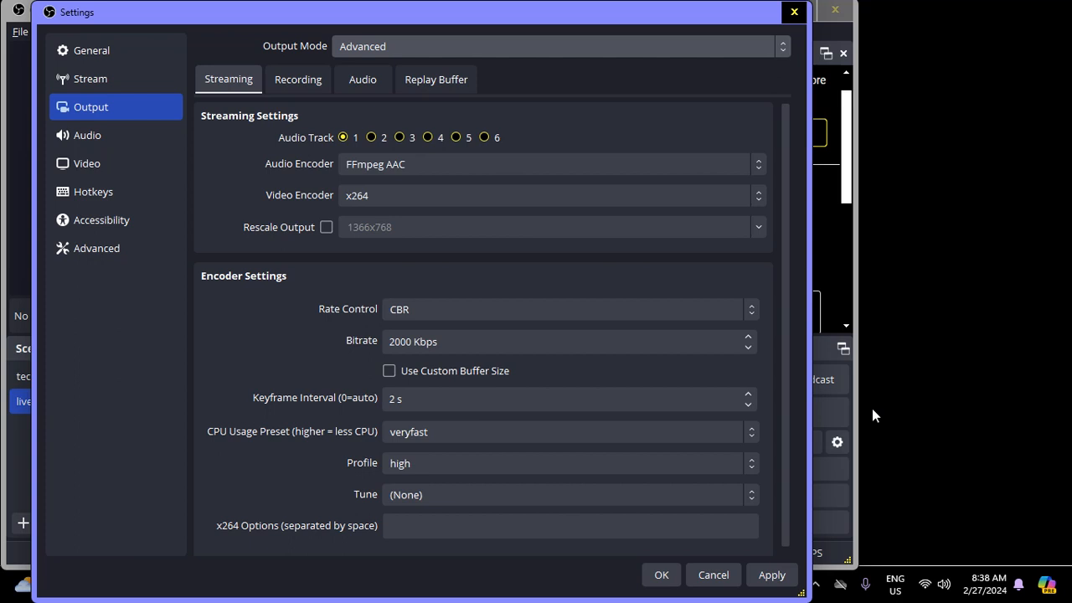
# - Close the Settings dialog without saving the unsaved changes
pyautogui.press('Escape')
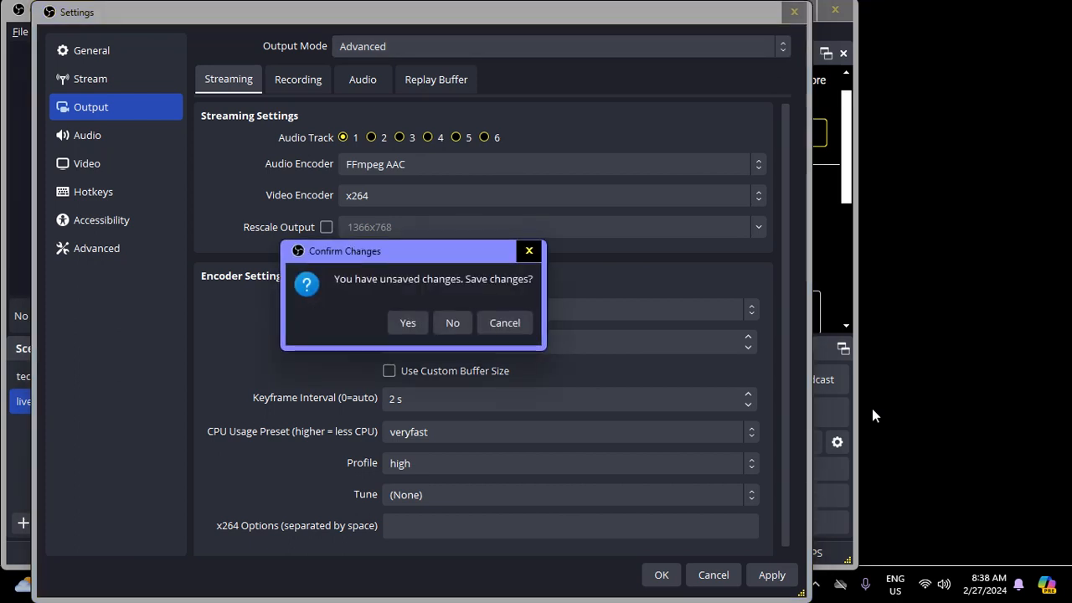
pyautogui.press('Escape')
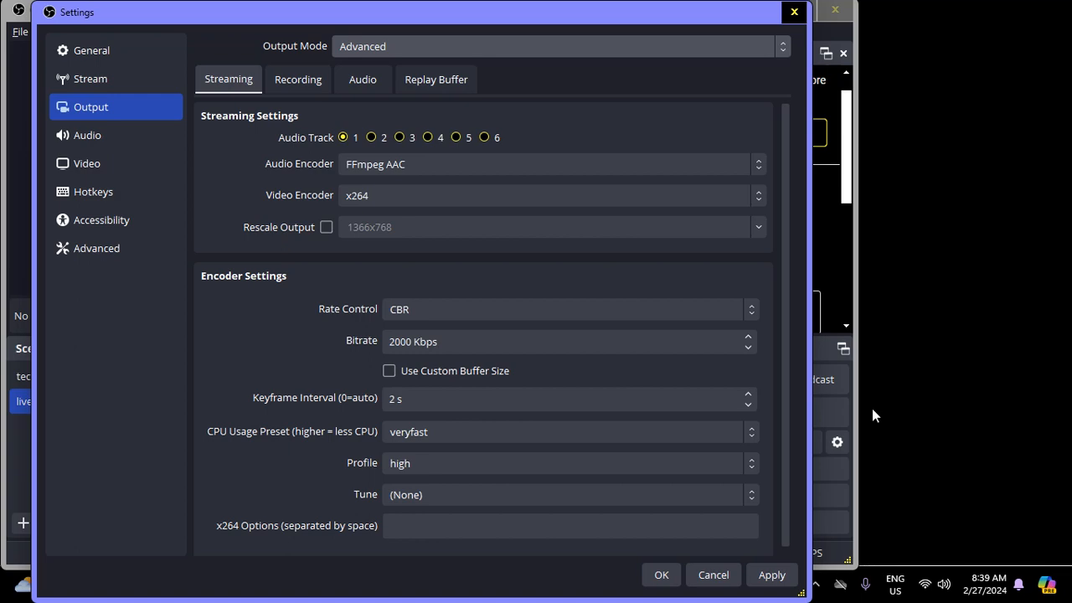
pyautogui.press('Tab')
pyautogui.press('Tab')
pyautogui.press('Tab')
pyautogui.press('Tab')
pyautogui.press('Tab')
pyautogui.press('Tab')
pyautogui.press('Tab')
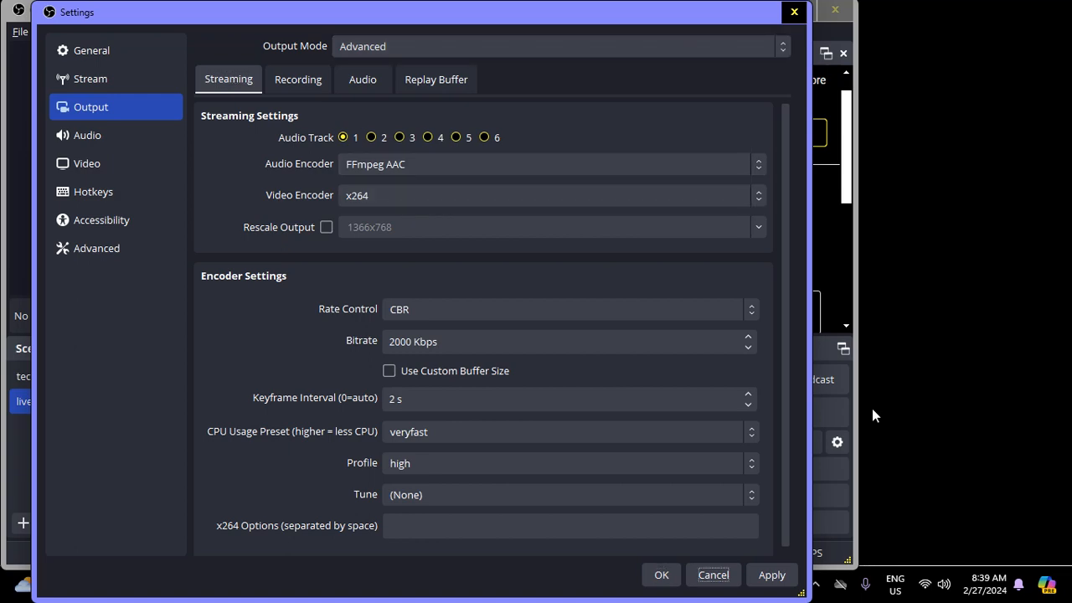
pyautogui.press('space')
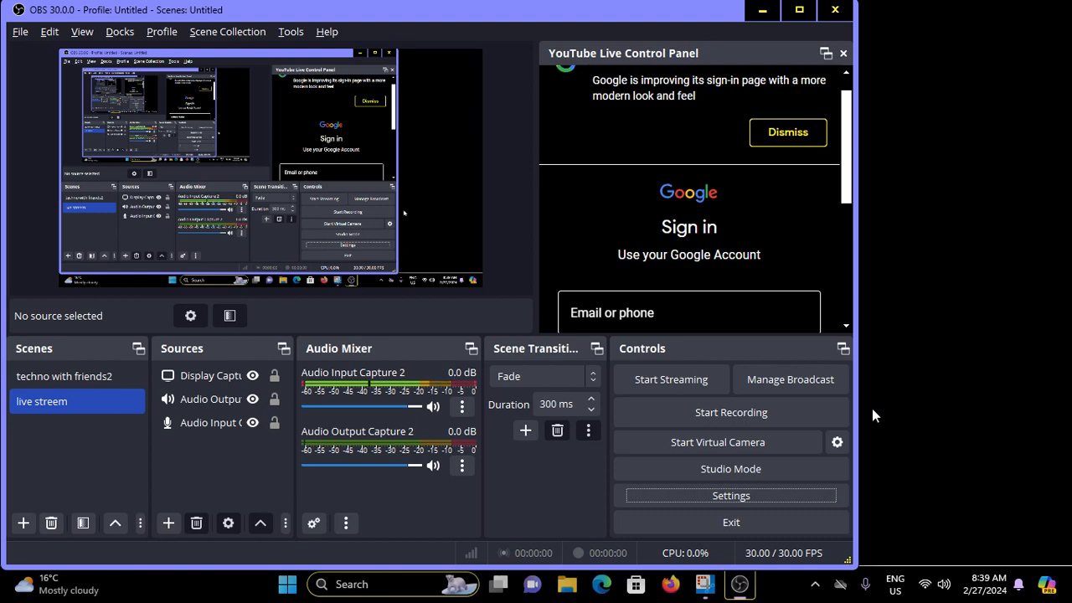
# - Try to start streaming and open Manage Broadcast from the prompt that follows
pyautogui.hotkey('ctrl', 's')
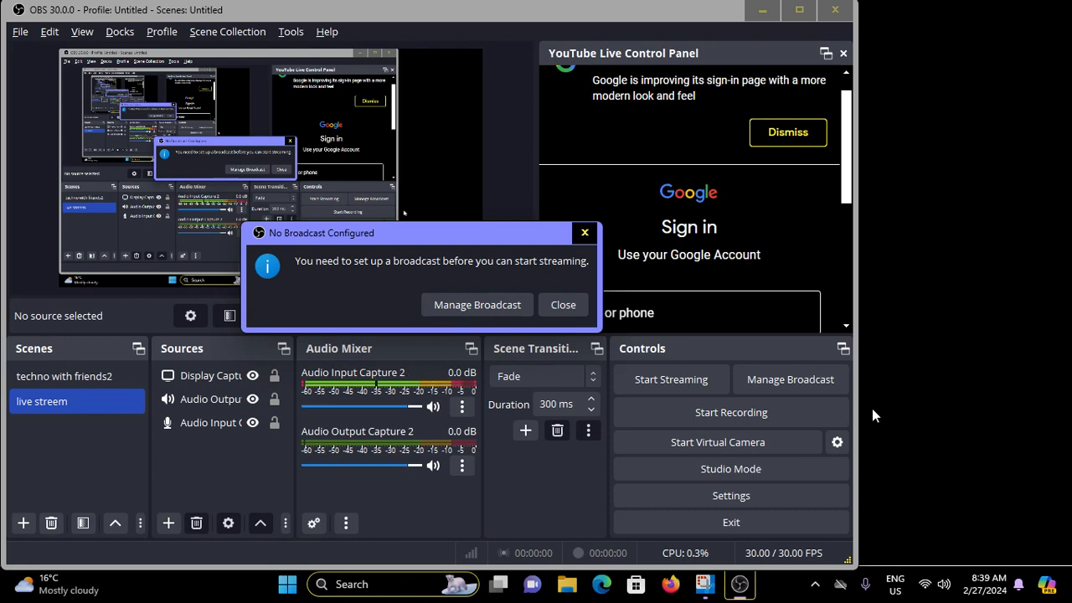
pyautogui.press('Tab')
pyautogui.press('Return')
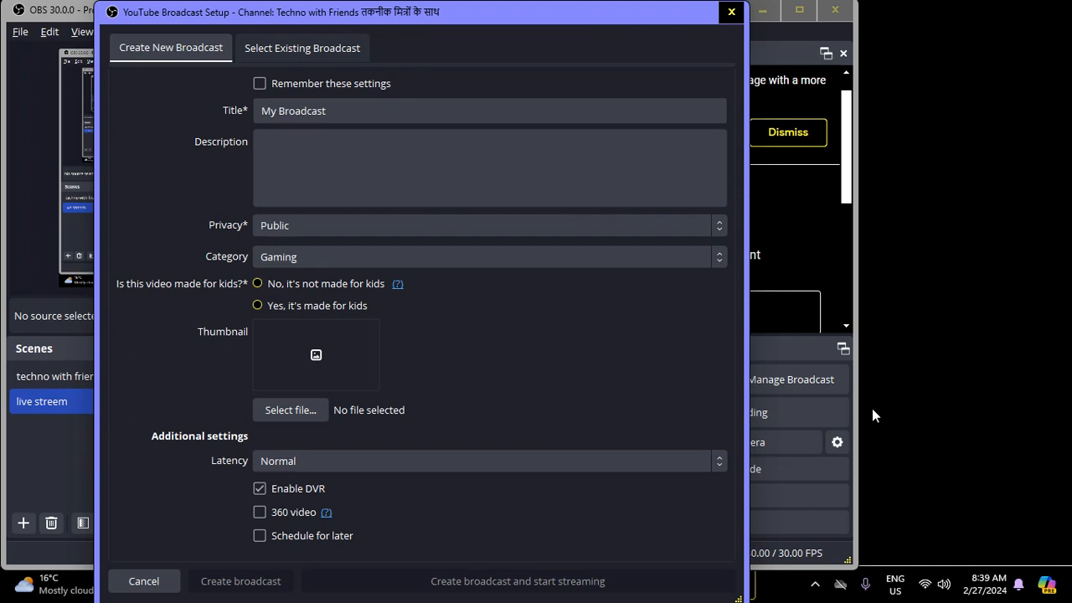
# - Browse the list of existing broadcasts, then return to creating a new broadcast
pyautogui.hotkey('ctrl', 'Tab')
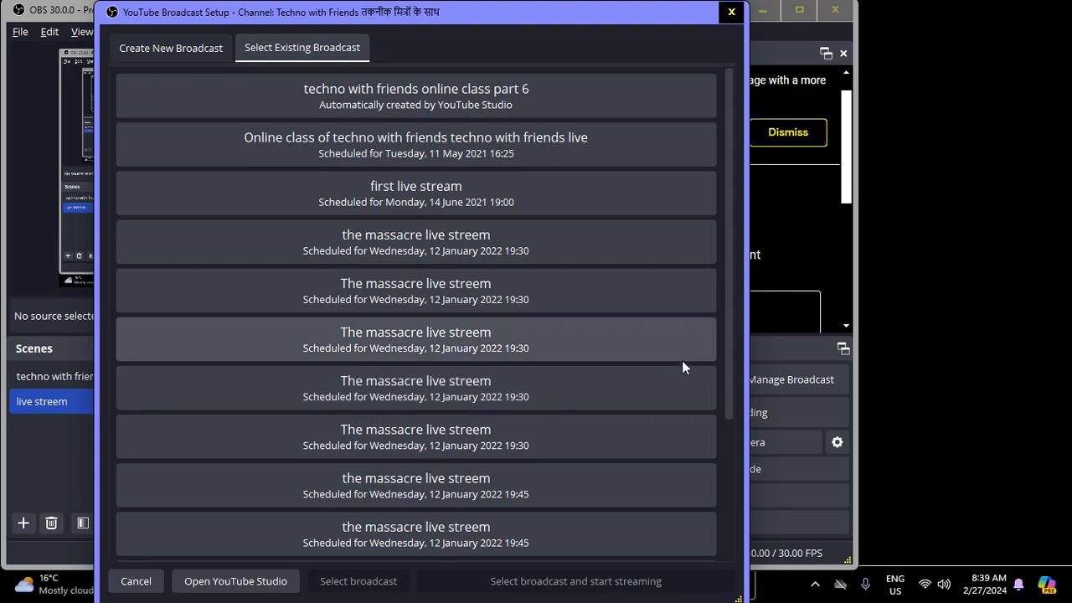
pyautogui.scroll(-4, 682, 366)
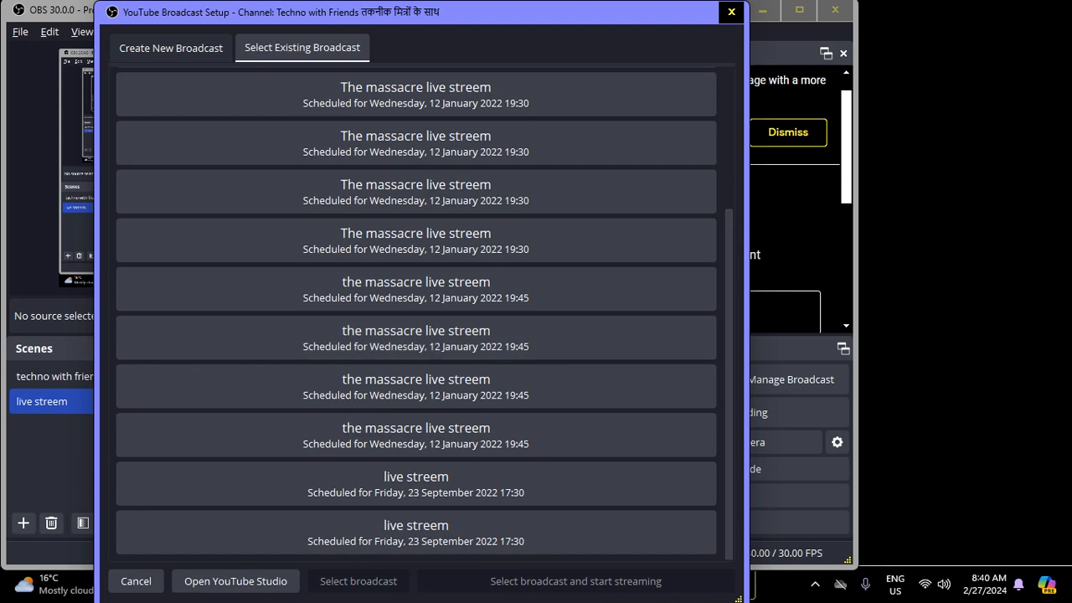
pyautogui.press('Tab')
pyautogui.press('Tab')
pyautogui.press('Tab')
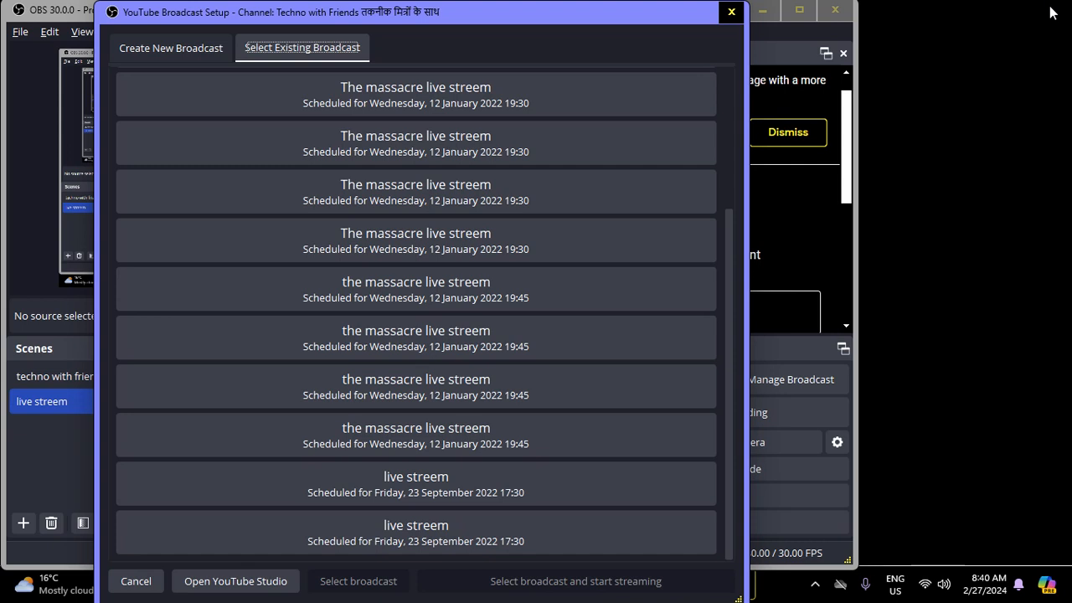
pyautogui.press('Left')
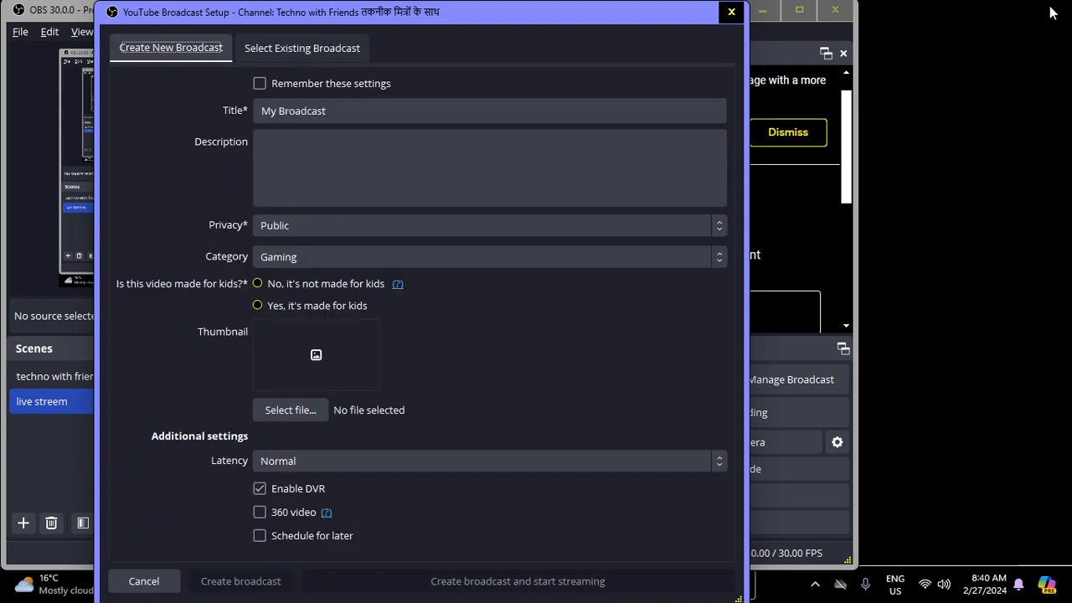
# - Set the new broadcast's title to test
pyautogui.press('Tab')
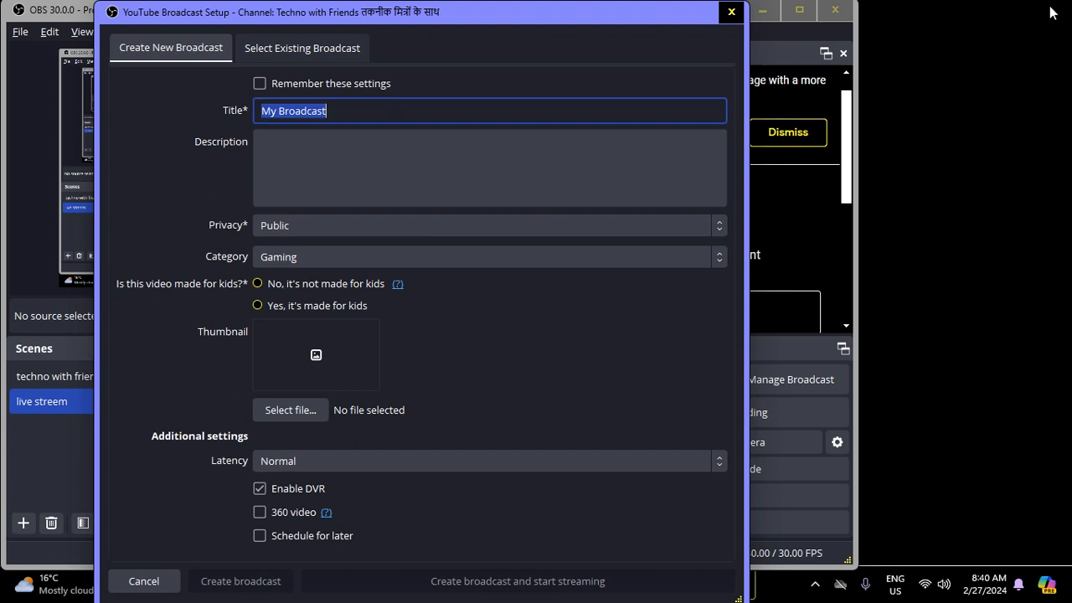
pyautogui.write('test')
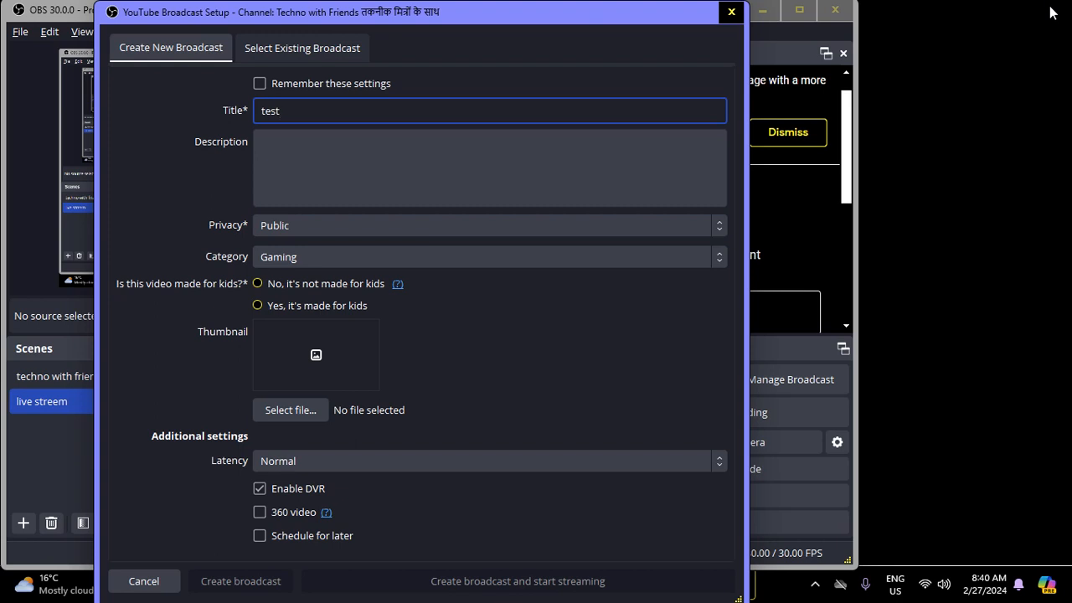
pyautogui.press('Tab')
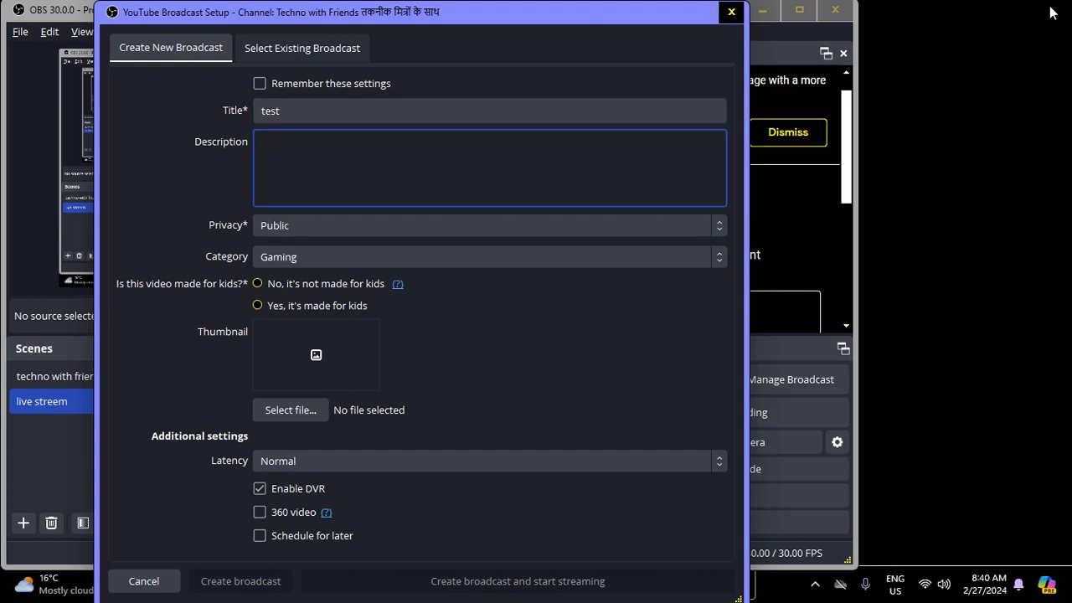
# - Enter the broadcast description this is the test streem
pyautogui.write('this')
pyautogui.write(' is')
pyautogui.write(' tha')
pyautogui.write(' te')
pyautogui.write('st')
pyautogui.write(' ste')
pyautogui.press('BackSpace')
pyautogui.write('reem')
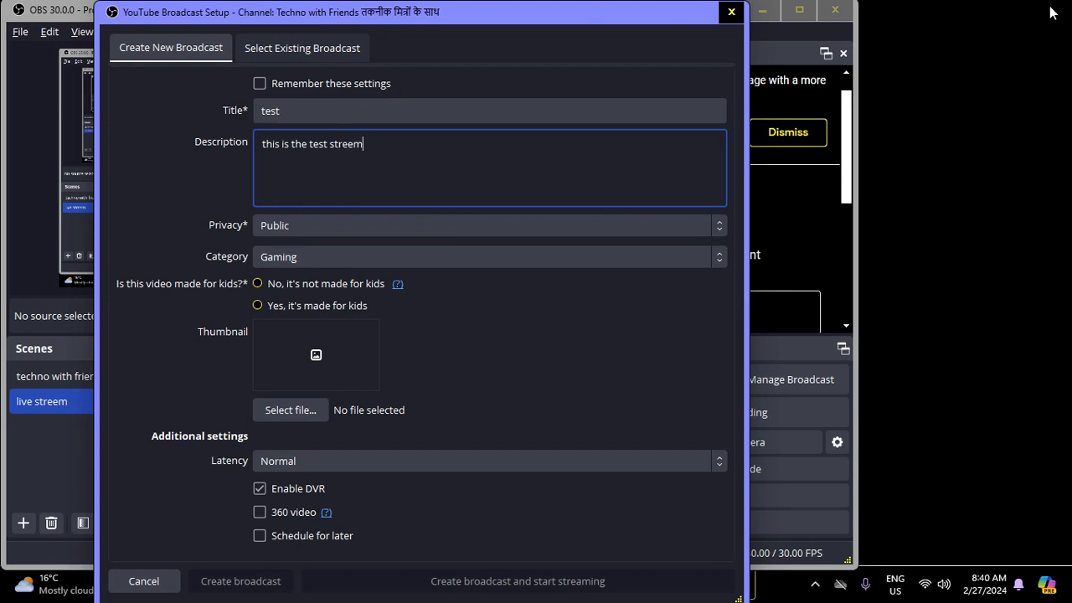
pyautogui.press('Tab')
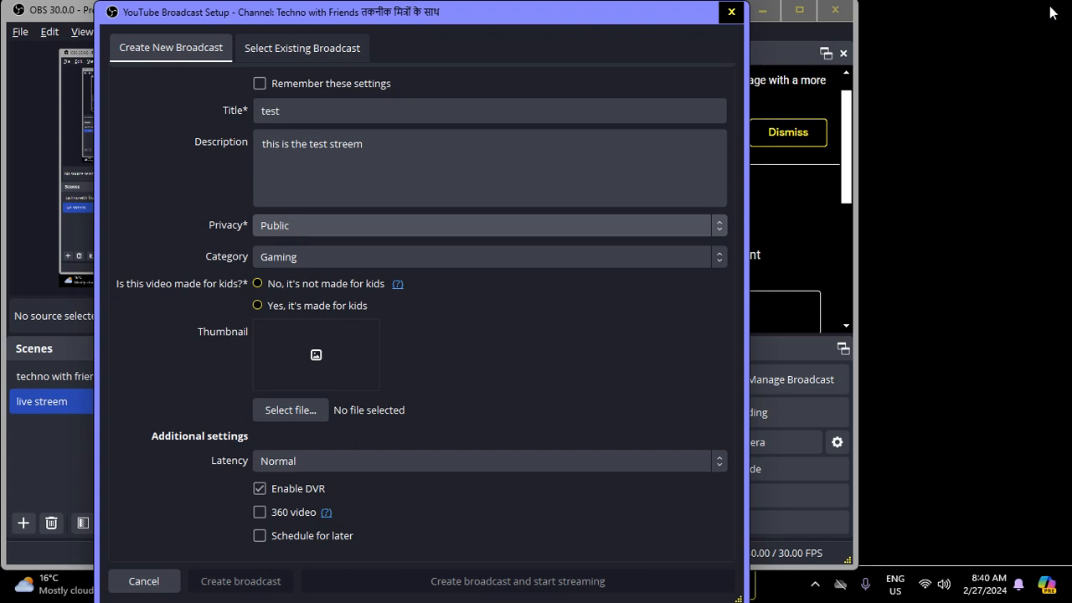
# - Set the broadcast category to Science and Technology
pyautogui.press('Tab')
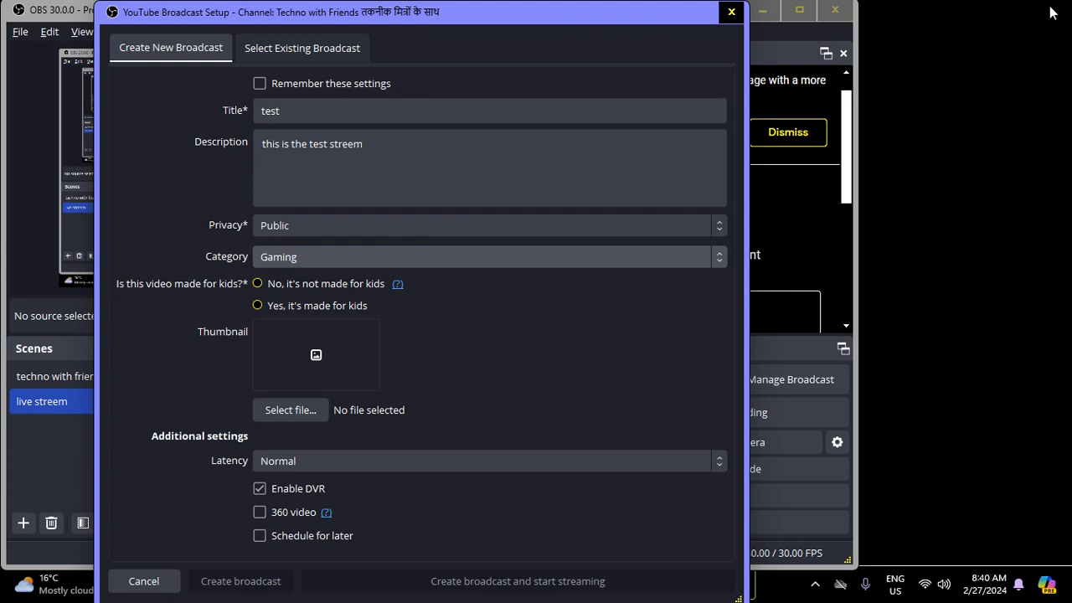
pyautogui.press('Down')
pyautogui.press('Down')
pyautogui.press('Up')
pyautogui.press('Up')
pyautogui.press('Down')
pyautogui.press('Down')
pyautogui.press('Down')
pyautogui.press('Down')
pyautogui.press('Down')
pyautogui.press('Down')
pyautogui.press('Down')
pyautogui.press('Down')
pyautogui.press('Up')
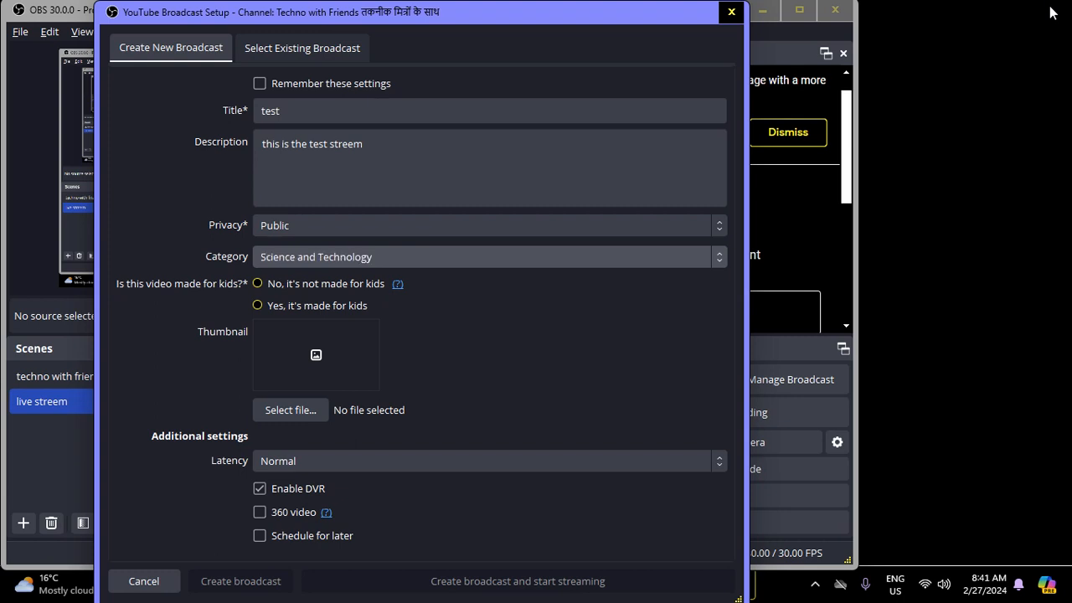
# - Mark the broadcast as not made for kids and turn off Enable DVR
pyautogui.press('Tab')
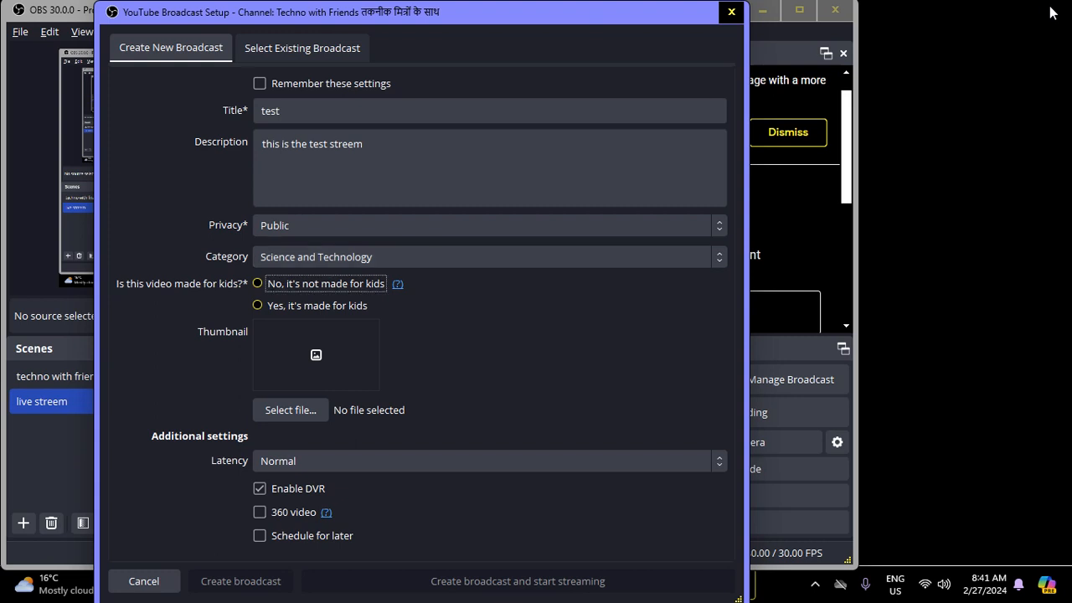
pyautogui.press('space')
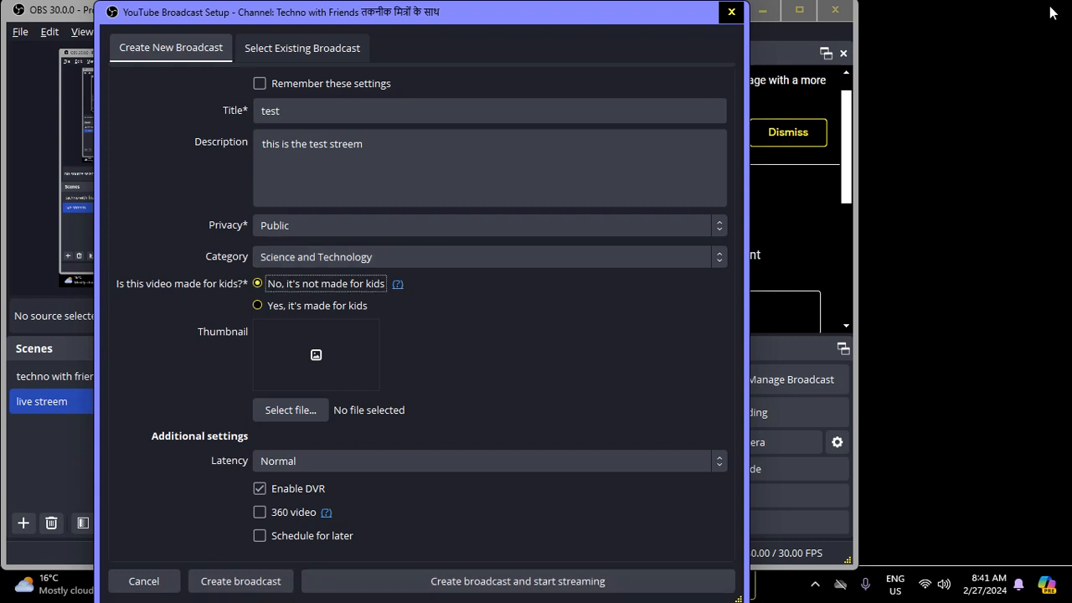
pyautogui.press('Tab')
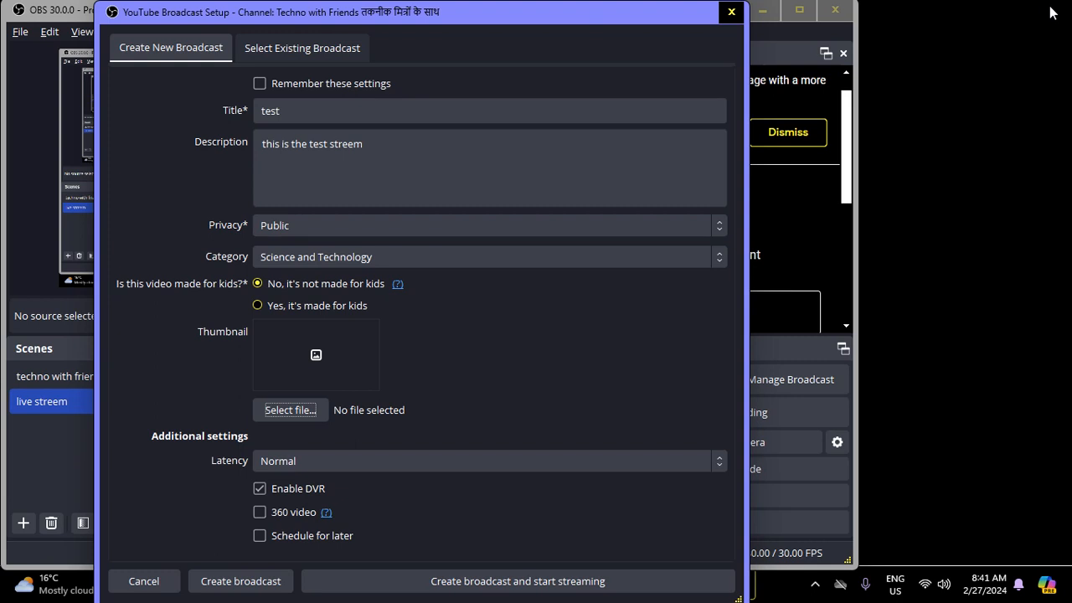
pyautogui.press('Tab')
pyautogui.hotkey('shift', 'Tab')
pyautogui.hotkey('shift', 'Tab')
pyautogui.press('space')
pyautogui.hotkey('shift', 'Tab')
pyautogui.hotkey('shift', 'Tab')
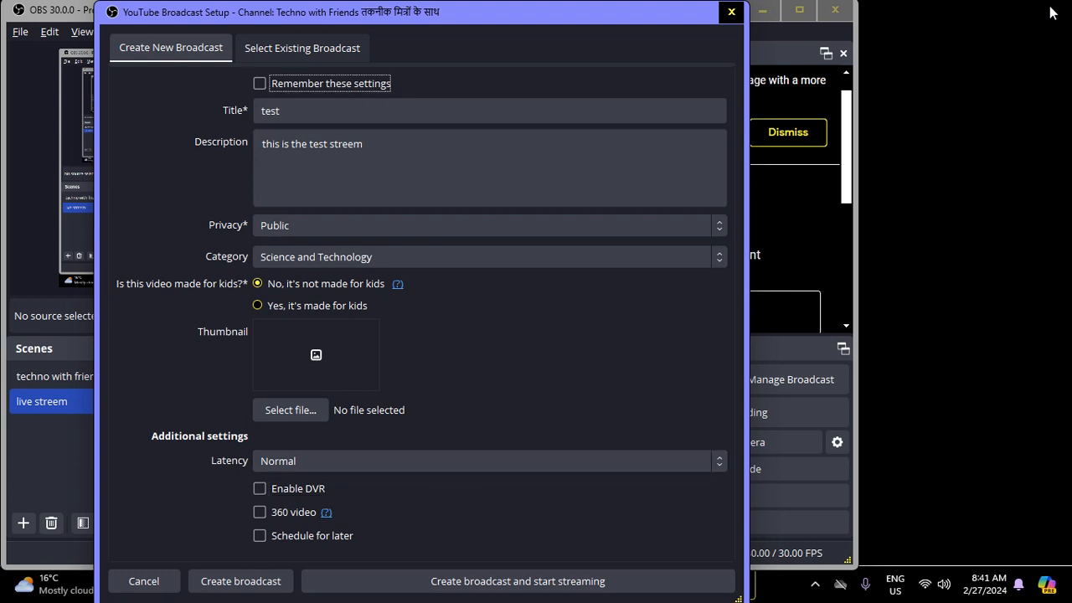
# - Choose the Super sunday Techno with friends image on New Volume (D:) as the broadcast thumbnail
pyautogui.press('Tab')
pyautogui.press('Tab')
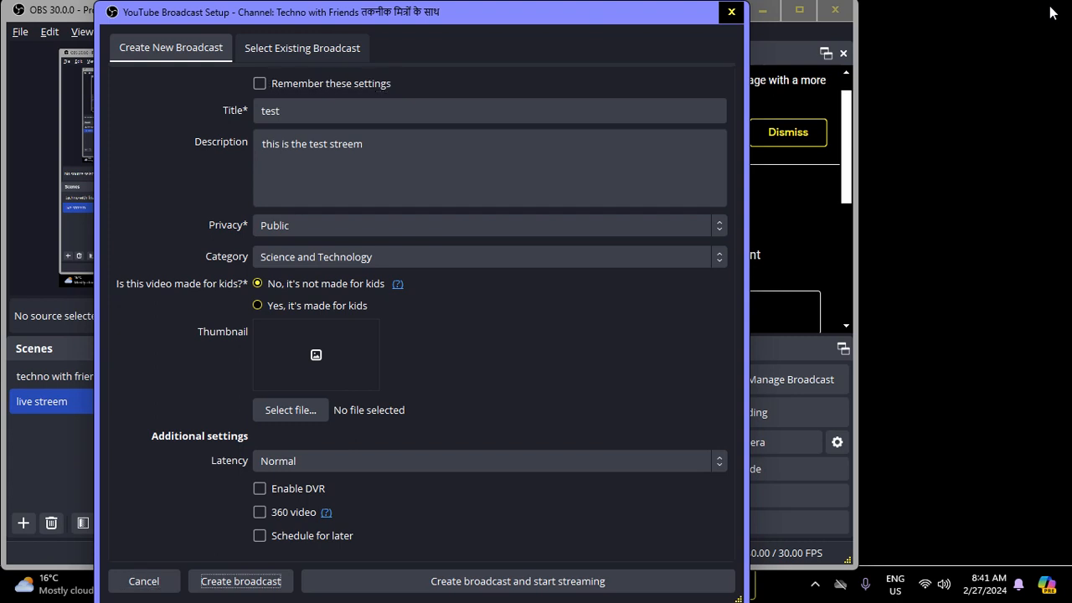
pyautogui.hotkey('shift', 'Tab')
pyautogui.hotkey('shift', 'Tab')
pyautogui.hotkey('shift', 'Tab')
pyautogui.press('Tab')
pyautogui.press('Tab')
pyautogui.press('Tab')
pyautogui.press('Tab')
pyautogui.press('Return')
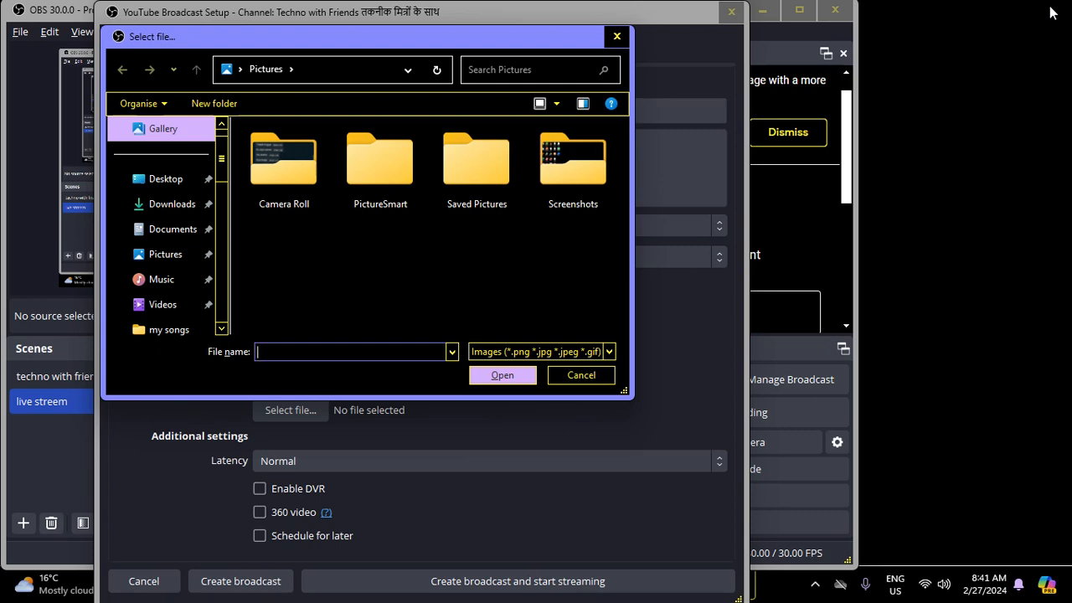
pyautogui.hotkey('shift', 'Tab')
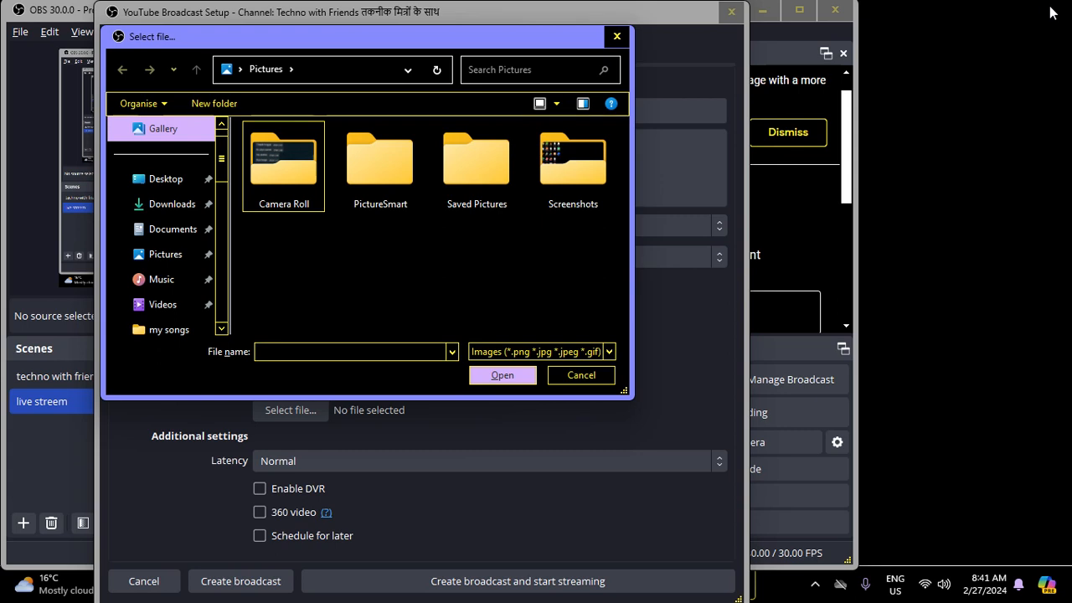
pyautogui.hotkey('alt', 'Up')
pyautogui.press('Down')
pyautogui.press('Down')
pyautogui.press('Down')
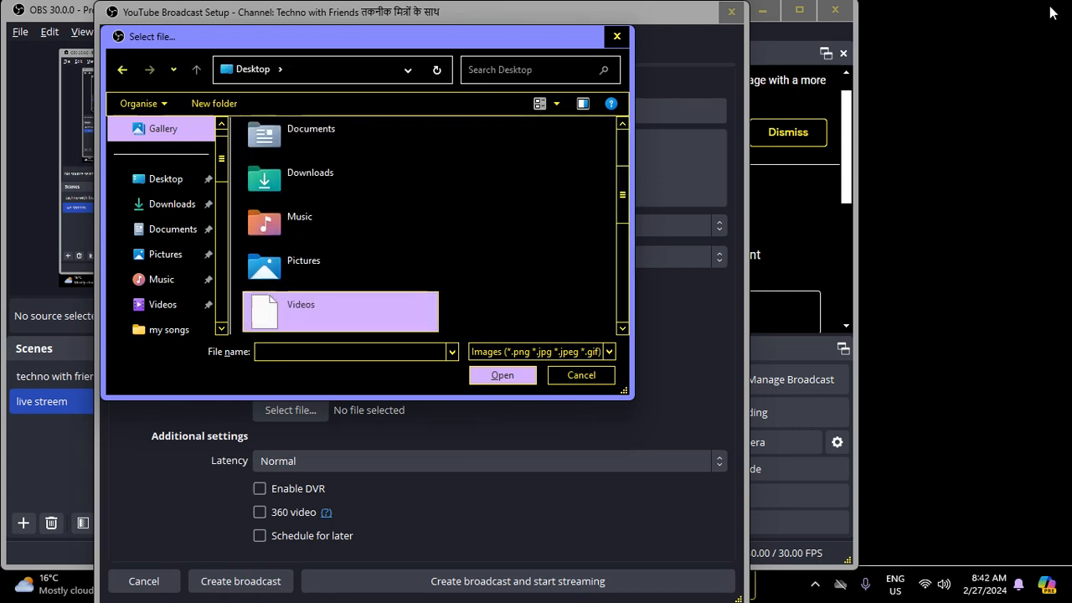
pyautogui.press('Return')
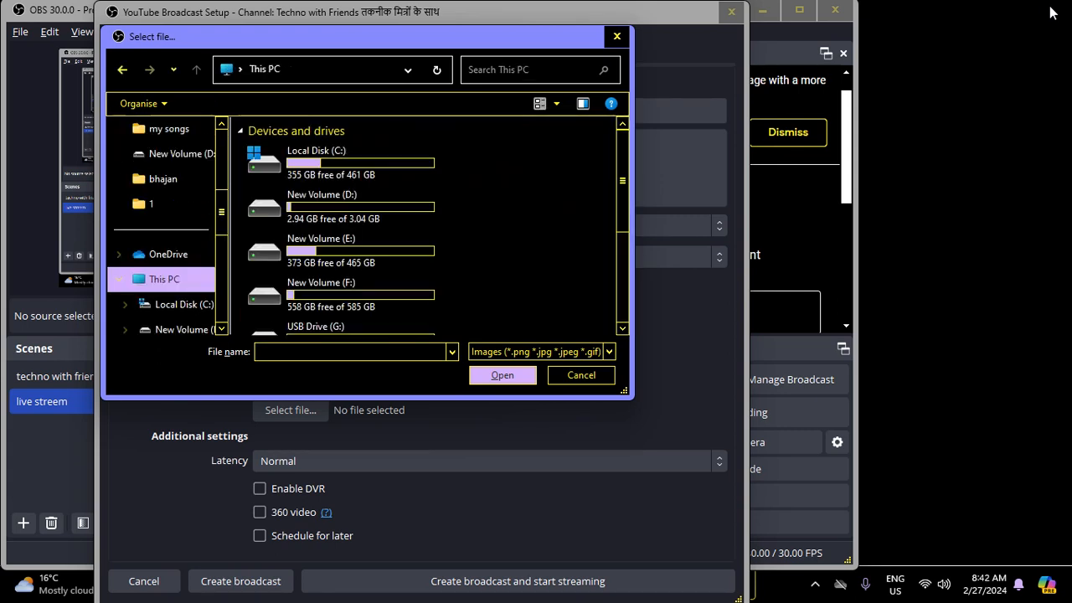
pyautogui.press('Down')
pyautogui.press('Return')
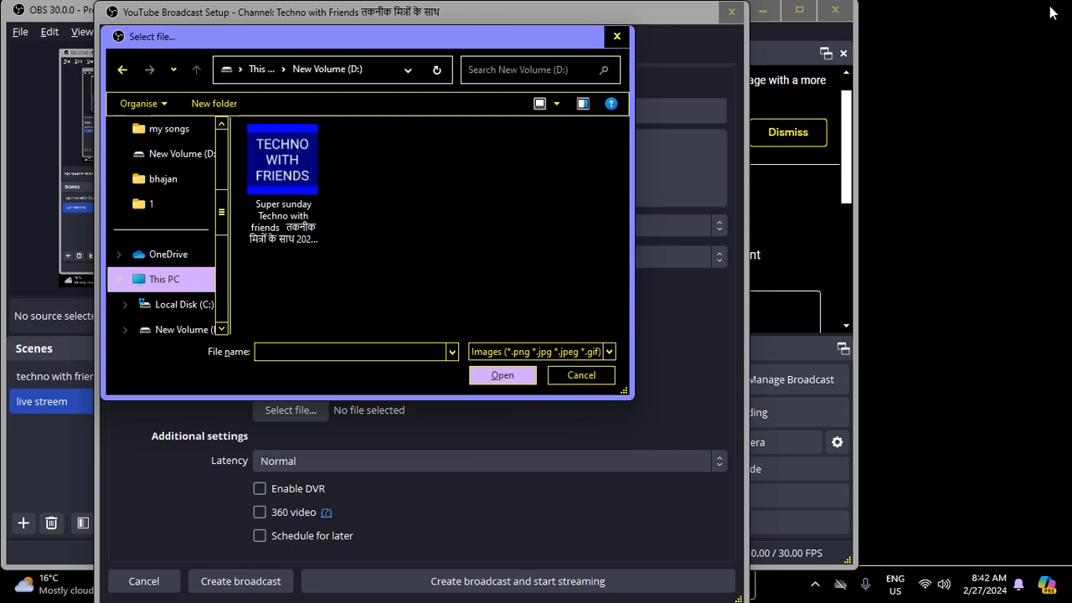
pyautogui.press('Down')
pyautogui.press('Return')
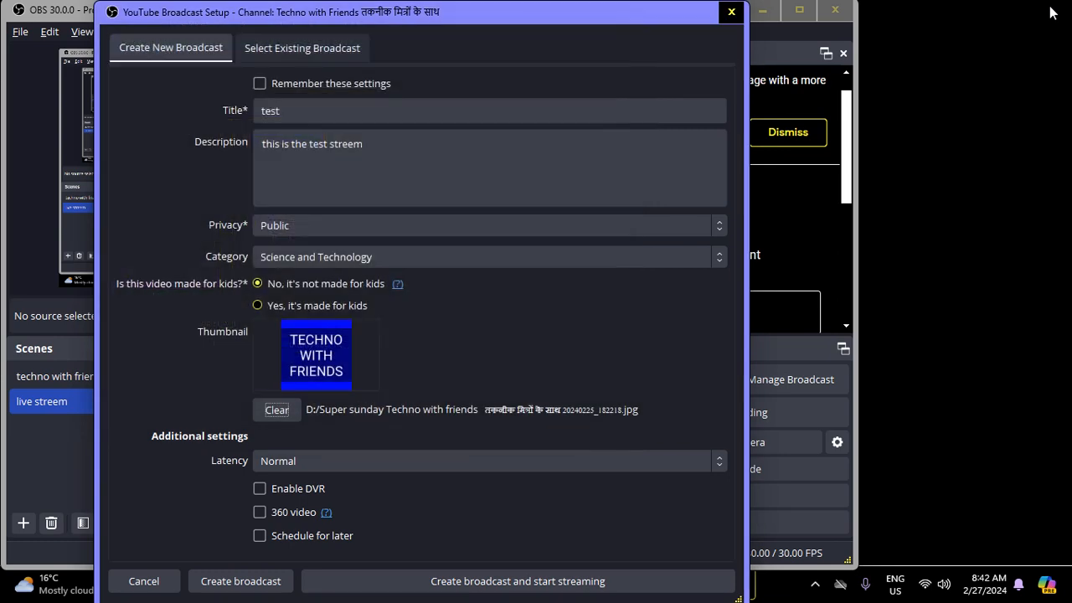
# - Create the broadcast without starting the stream
pyautogui.press('Tab')
pyautogui.press('Tab')
pyautogui.press('Tab')
pyautogui.press('Tab')
pyautogui.press('Tab')
pyautogui.press('Tab')
pyautogui.press('Return')
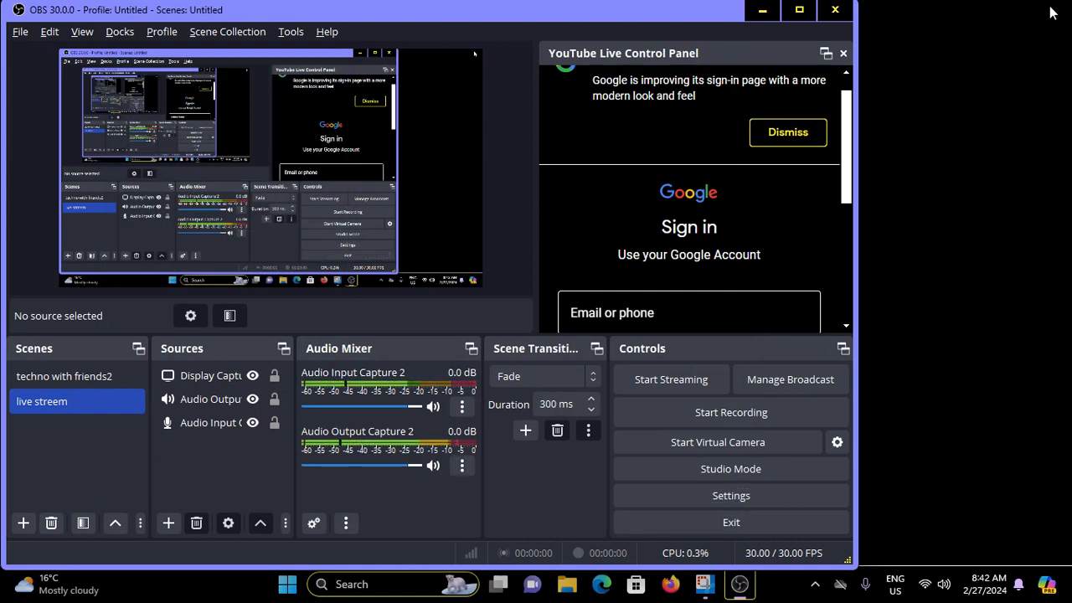
# - Start streaming to the new broadcast
pyautogui.press('Tab')
pyautogui.press('Tab')
pyautogui.press('Tab')
pyautogui.press('Tab')
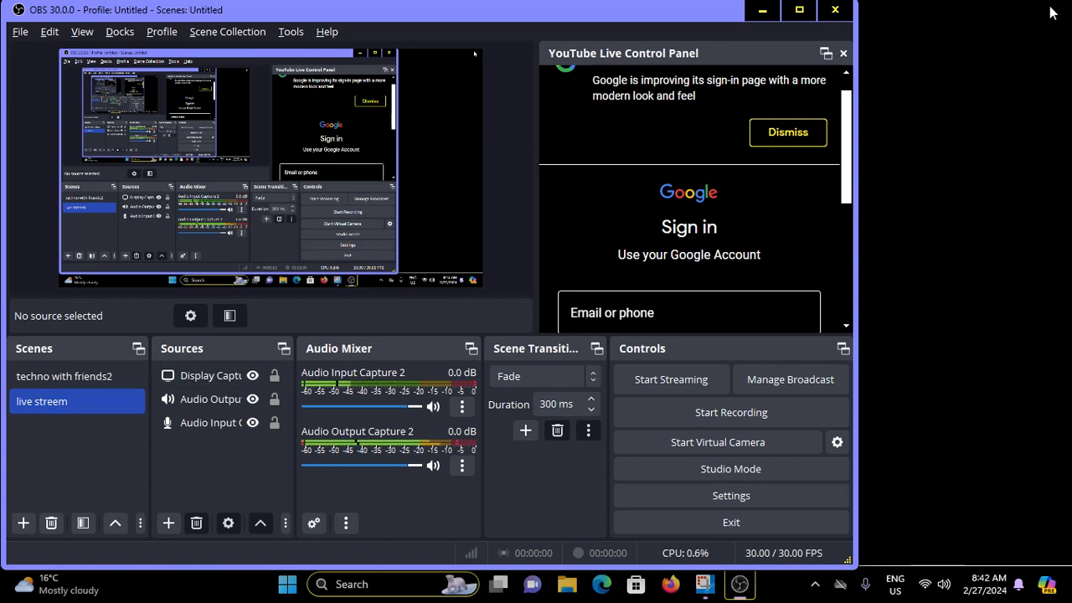
pyautogui.press('Tab')
pyautogui.press('Tab')
pyautogui.press('Tab')
pyautogui.press('Tab')
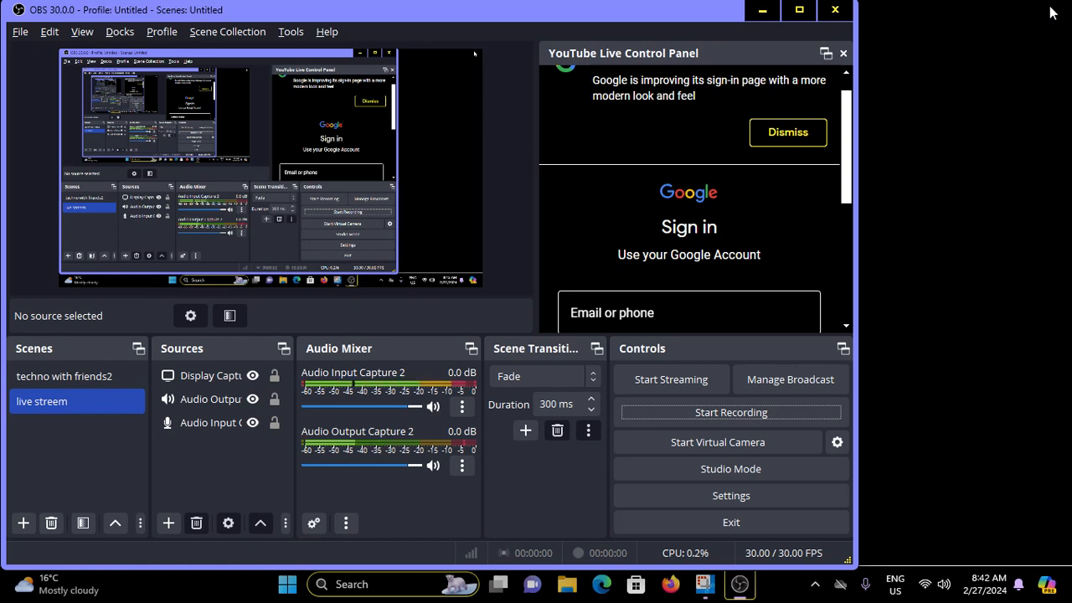
pyautogui.press('Tab')
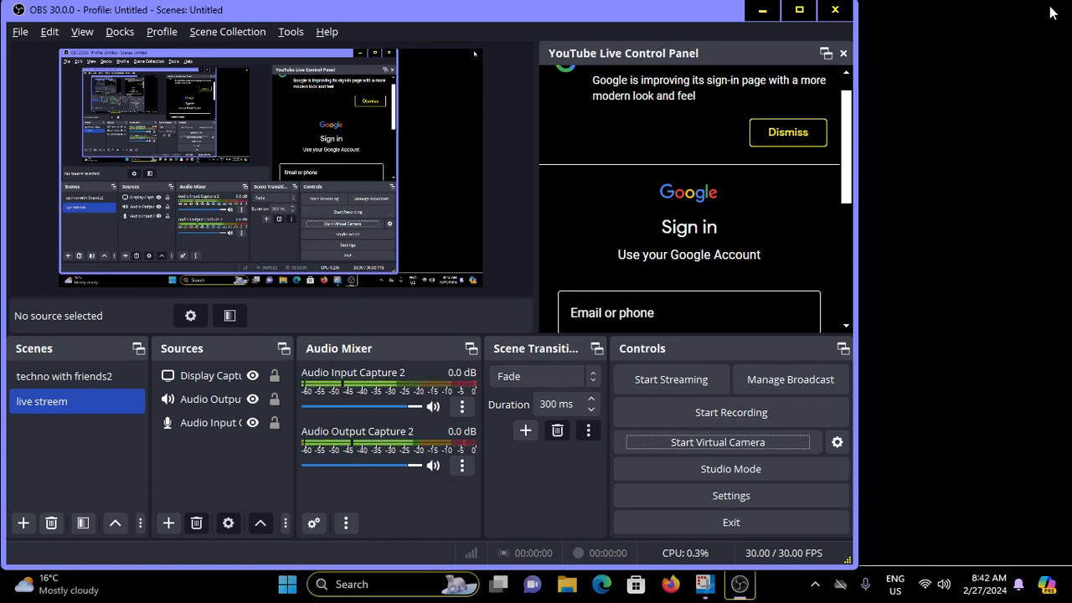
pyautogui.hotkey('shift', 'Tab')
pyautogui.hotkey('shift', 'Tab')
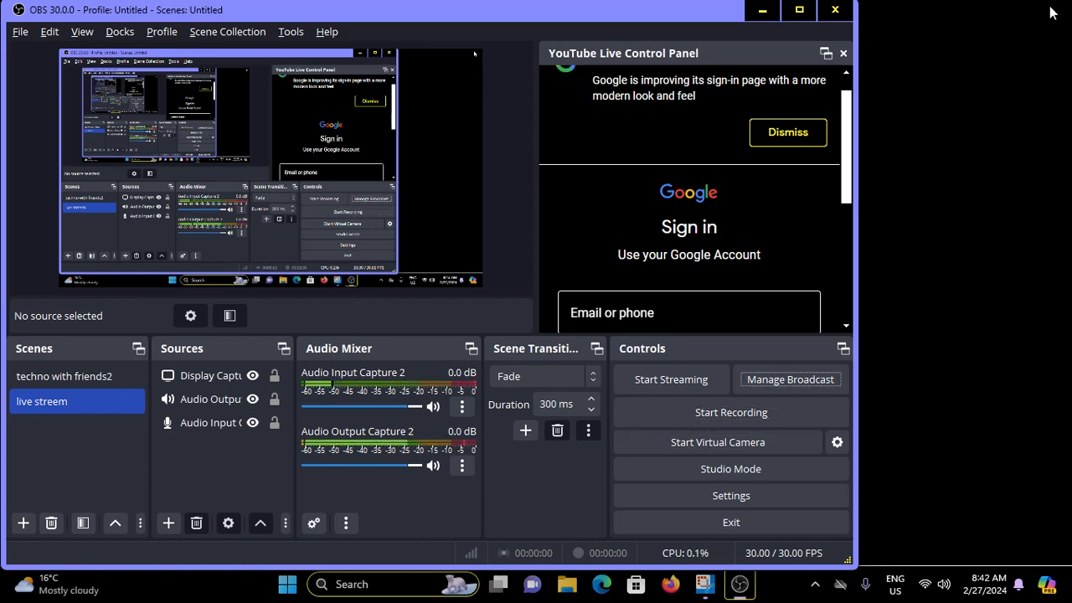
pyautogui.hotkey('shift', 'Tab')
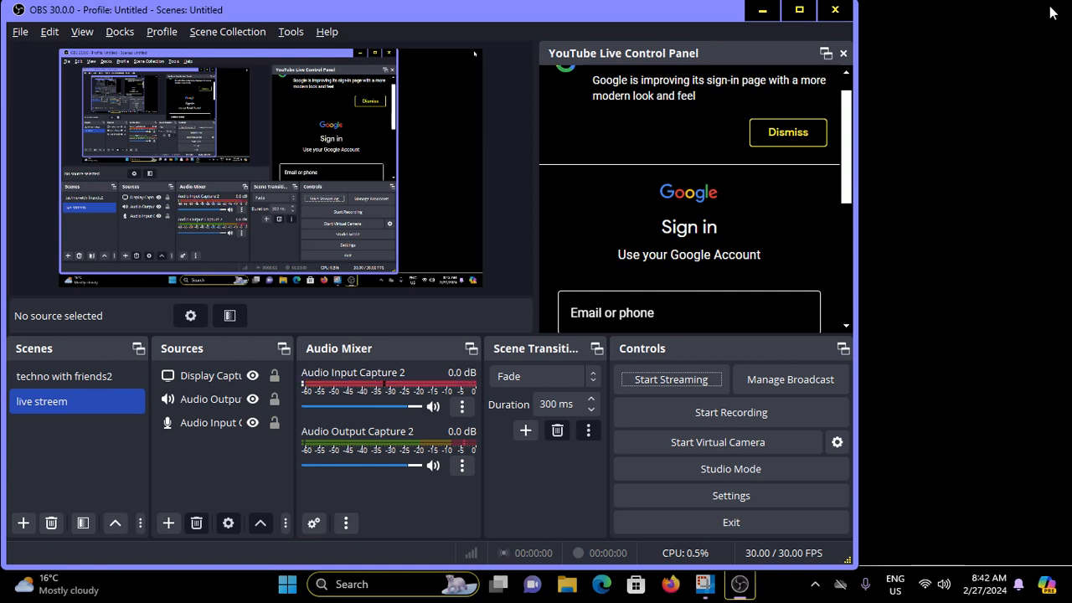
pyautogui.press('space')
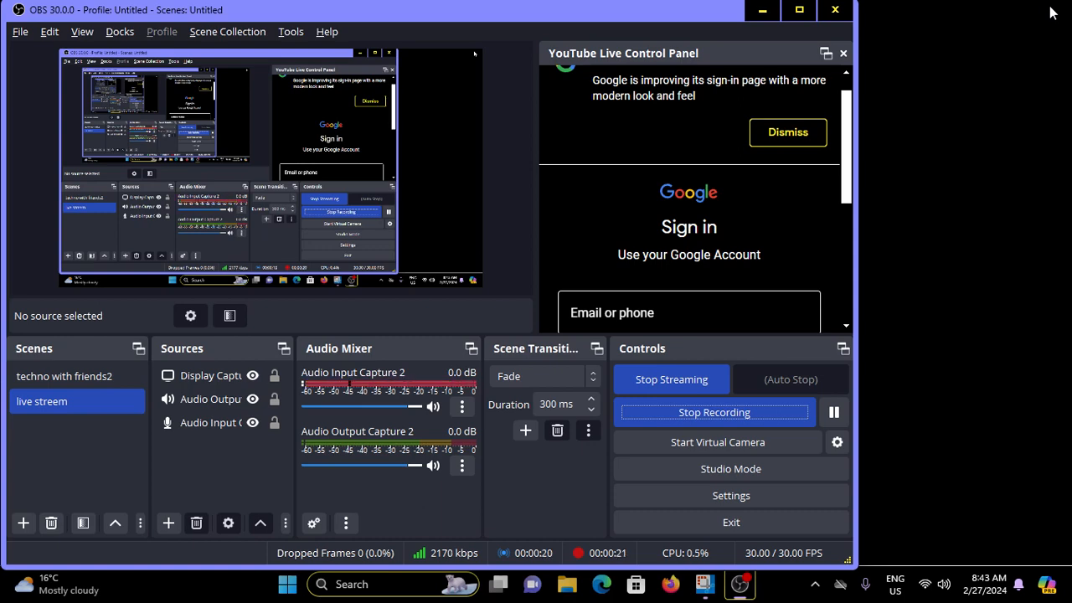
pyautogui.press('super+d')
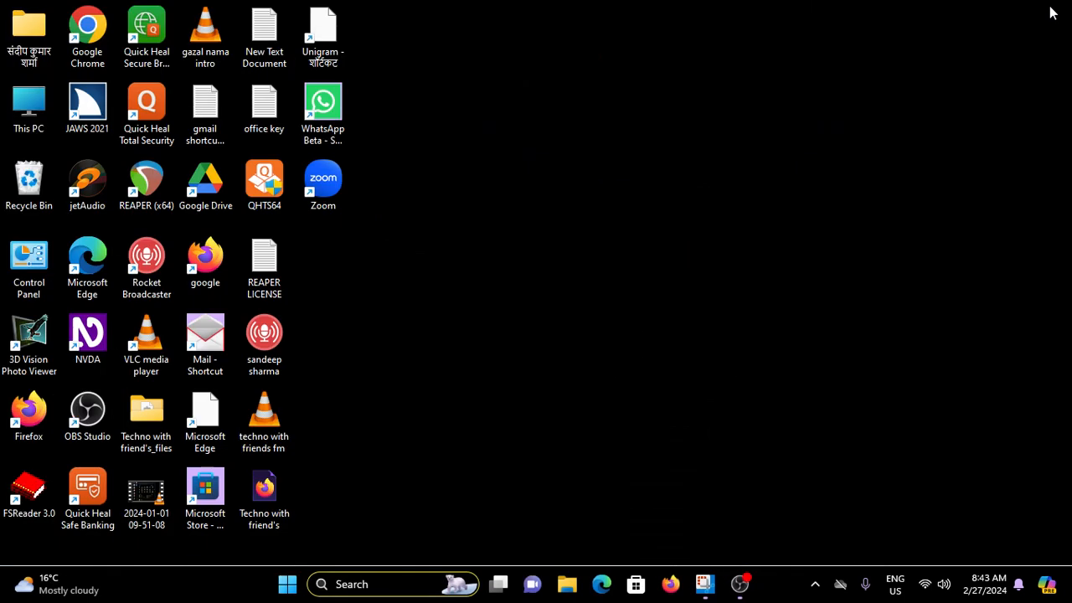
pyautogui.rightClick(1052, 12)
pyautogui.press('Return')
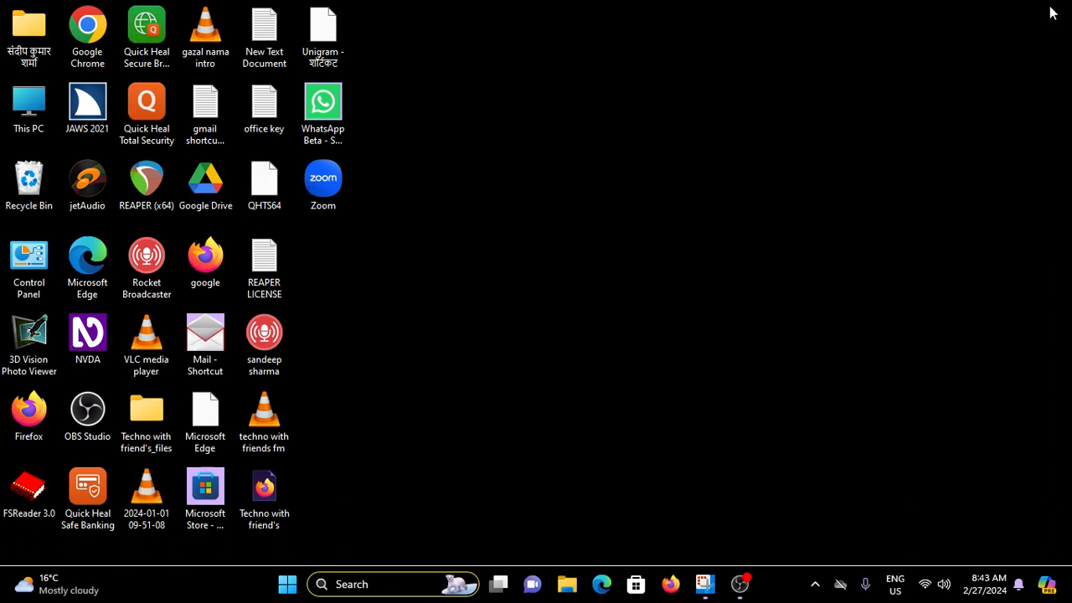
pyautogui.press('t')
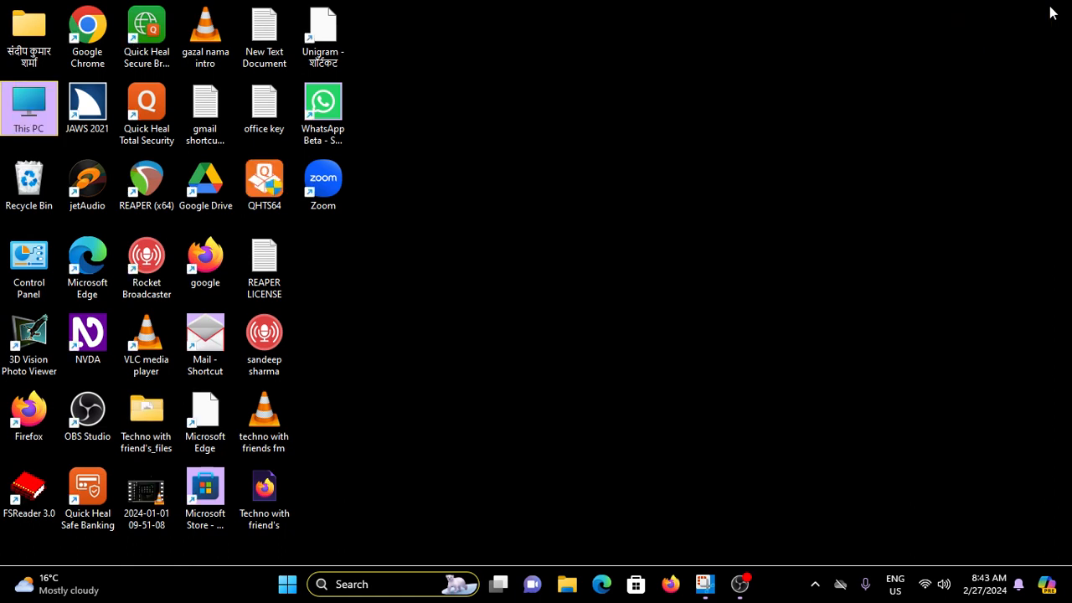
pyautogui.press('g')
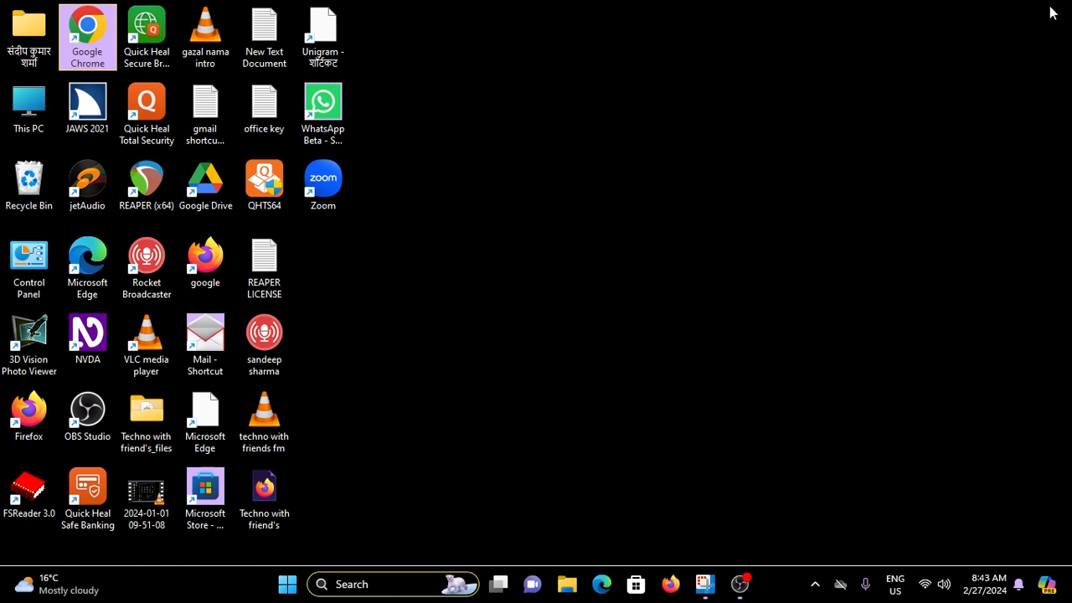
# - Open the Wireless Display app from the Start menu's All apps list
pyautogui.press('super')
pyautogui.press('Tab')
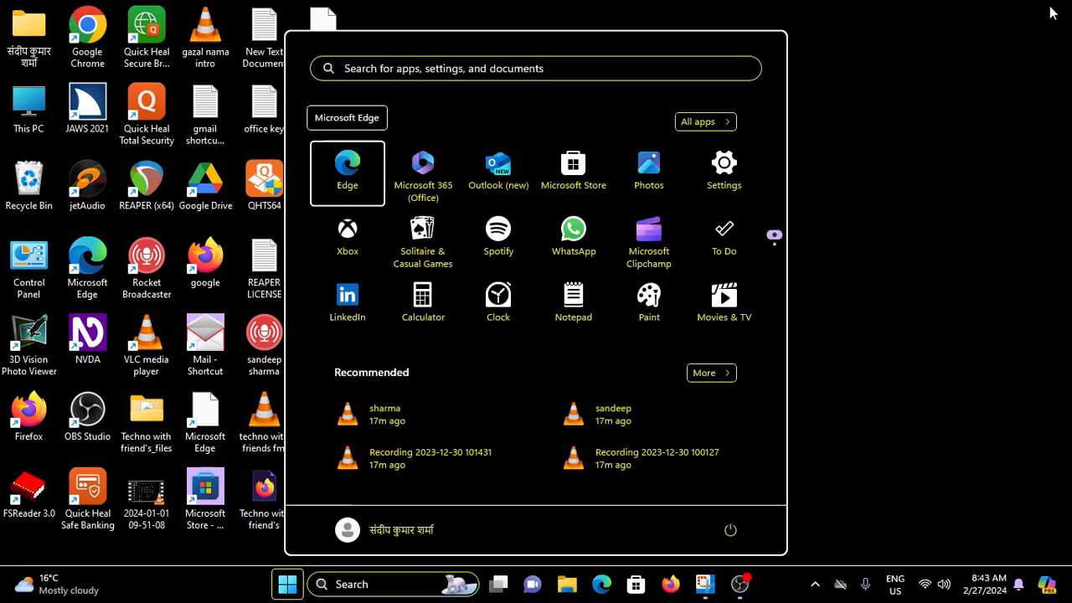
pyautogui.press('Up')
pyautogui.press('Down')
pyautogui.press('Up')
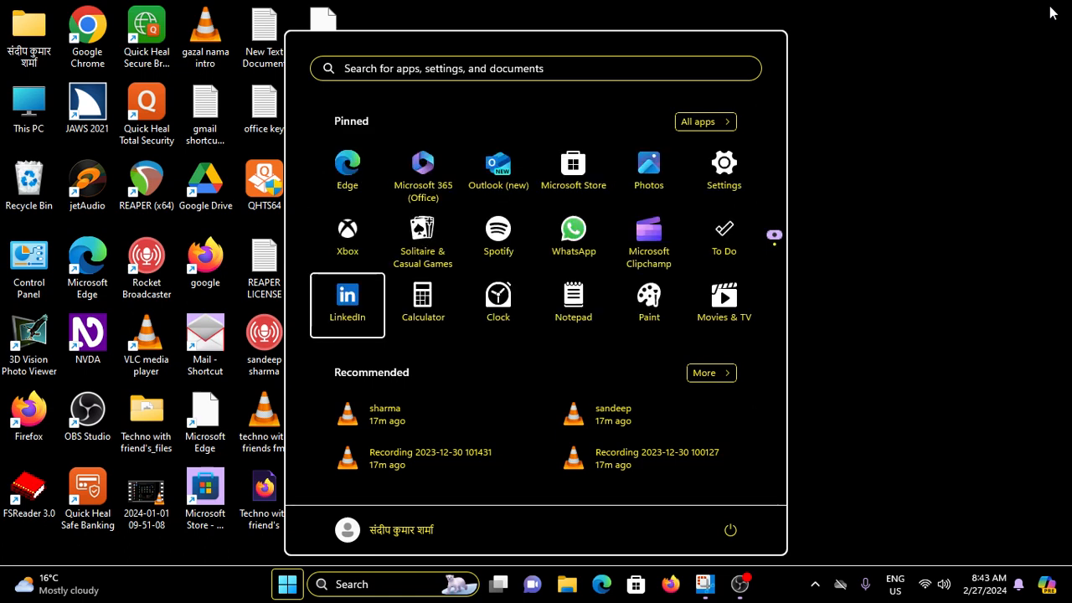
pyautogui.hotkey('shift', 'Tab')
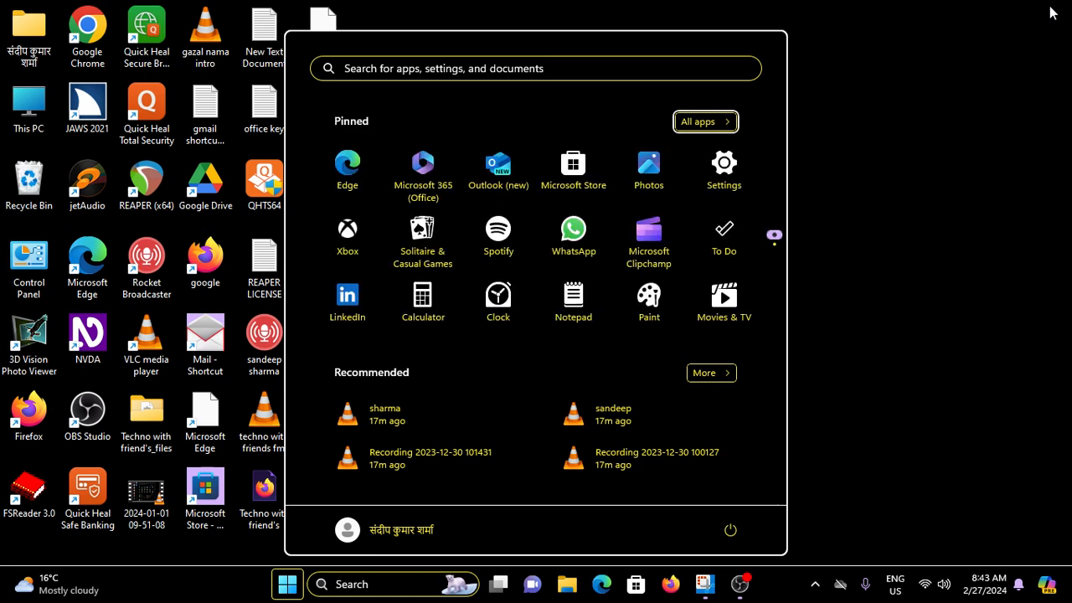
pyautogui.press('Return')
pyautogui.press('Tab')
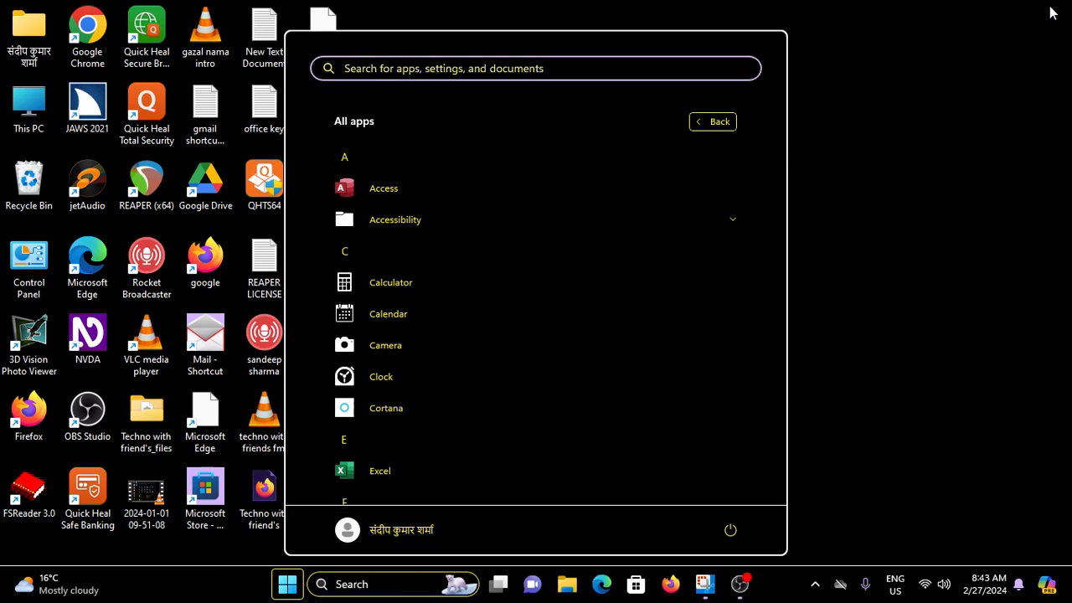
pyautogui.press('Down')
pyautogui.hotkey('shift', 'Tab')
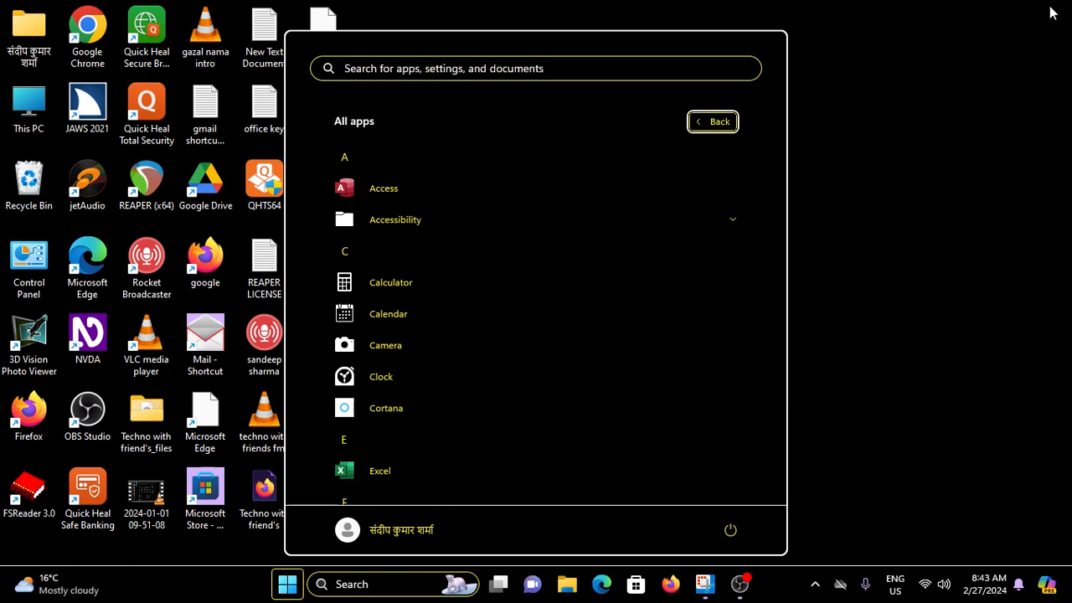
pyautogui.press('Tab')
pyautogui.press('Down')
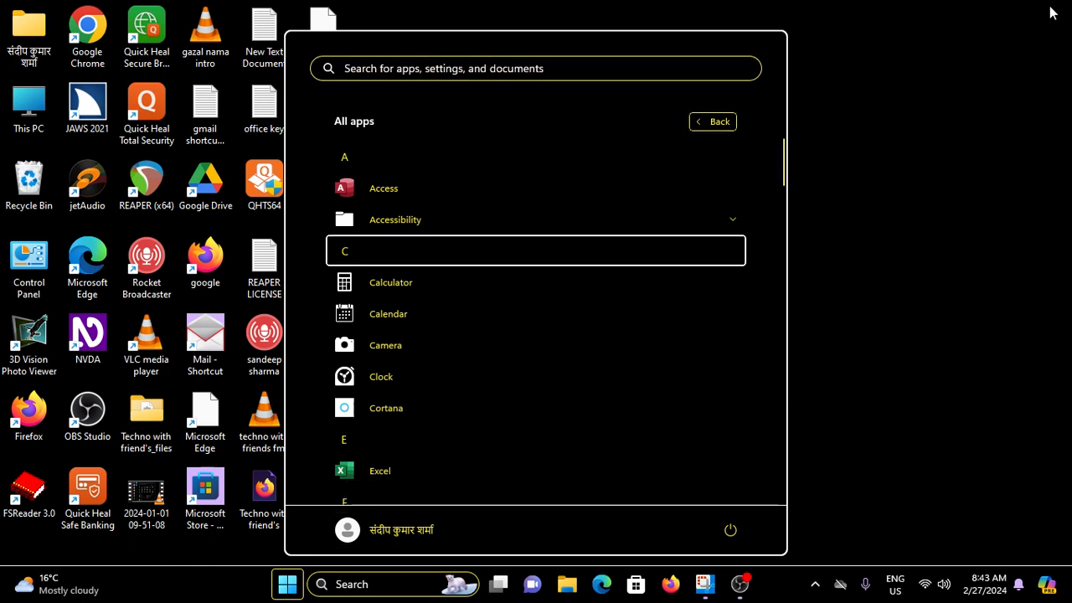
pyautogui.press('w')
pyautogui.press('w')
pyautogui.press('w')
pyautogui.press('w')
pyautogui.press('w')
pyautogui.press('w')
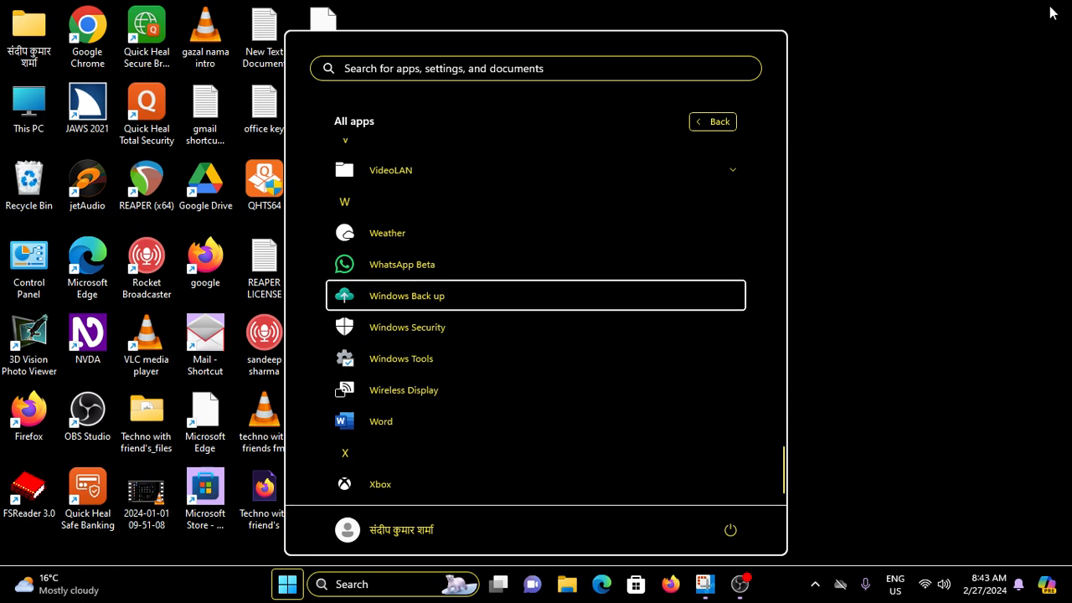
pyautogui.press('Up')
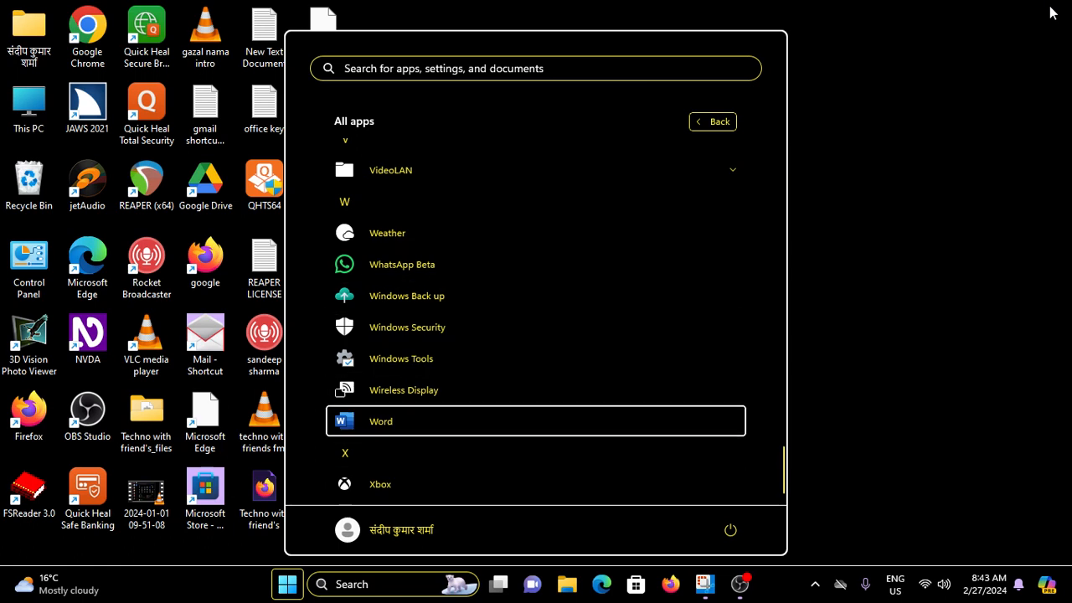
pyautogui.press('Up')
pyautogui.press('Return')
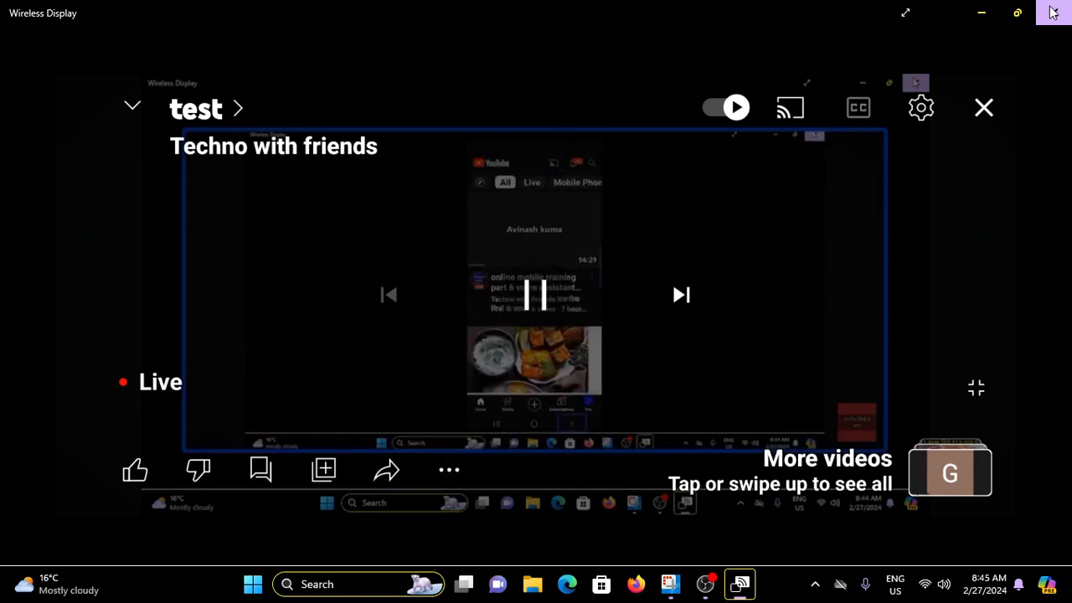
# - Snap the Wireless Display window to the top half of the screen
pyautogui.press('super+Up')
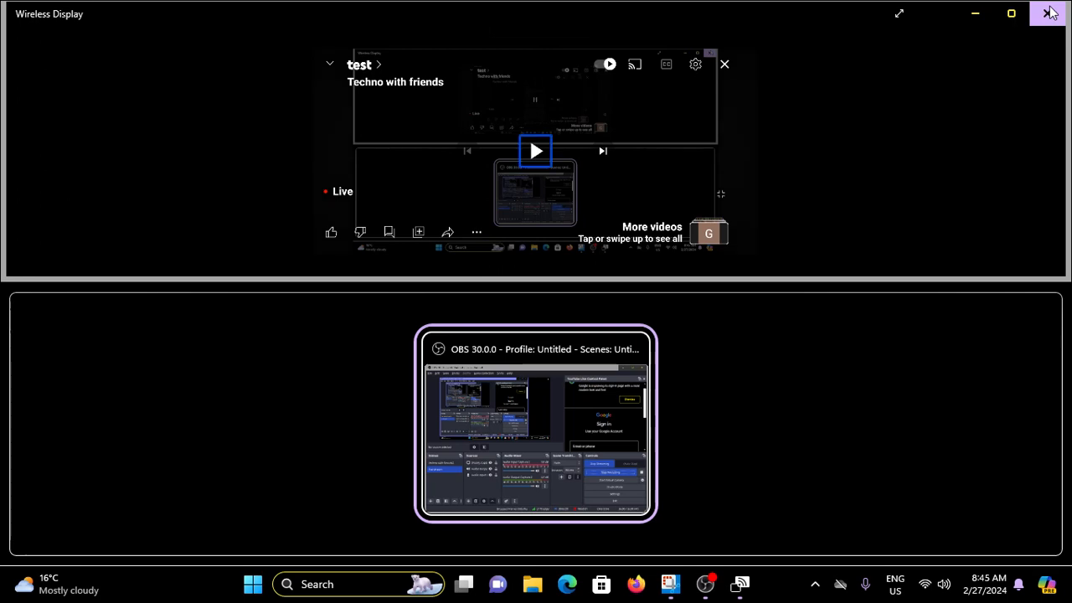
pyautogui.press('Escape')
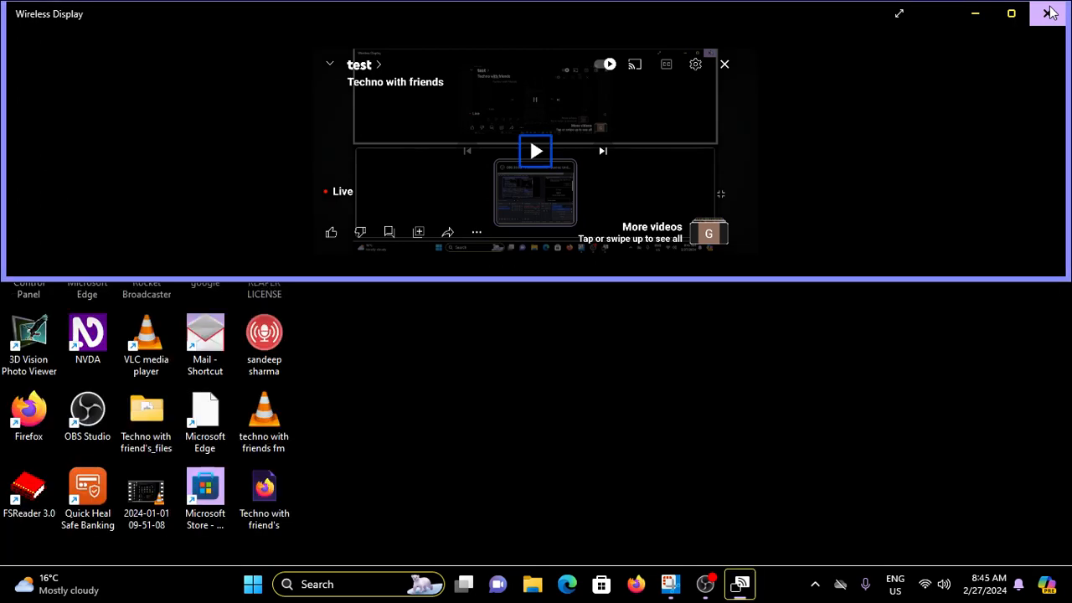
pyautogui.hotkey('alt', 'Tab')
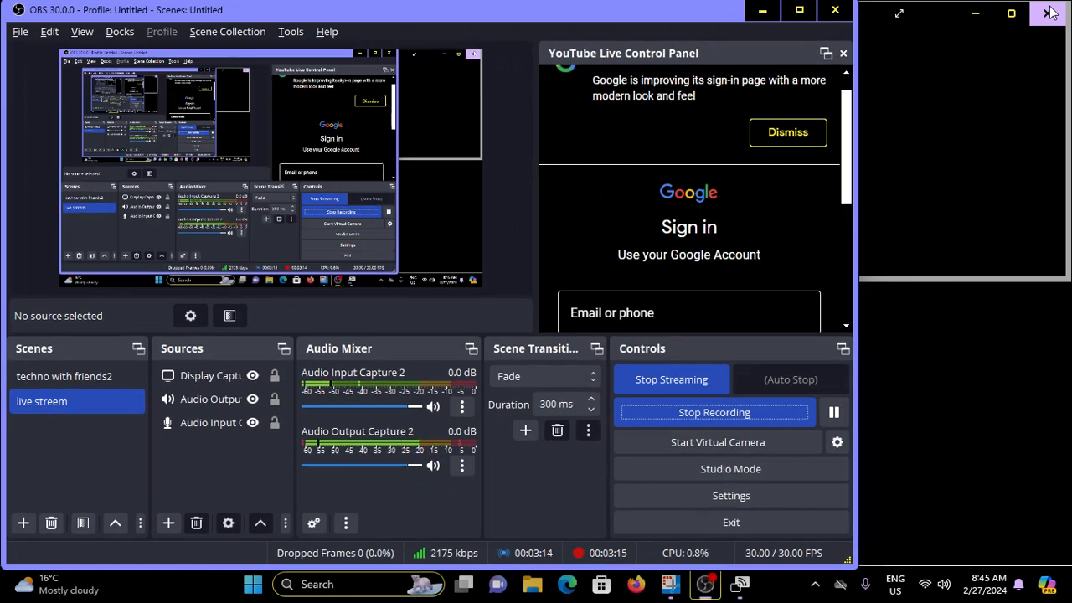
pyautogui.hotkey('alt', 'F4')
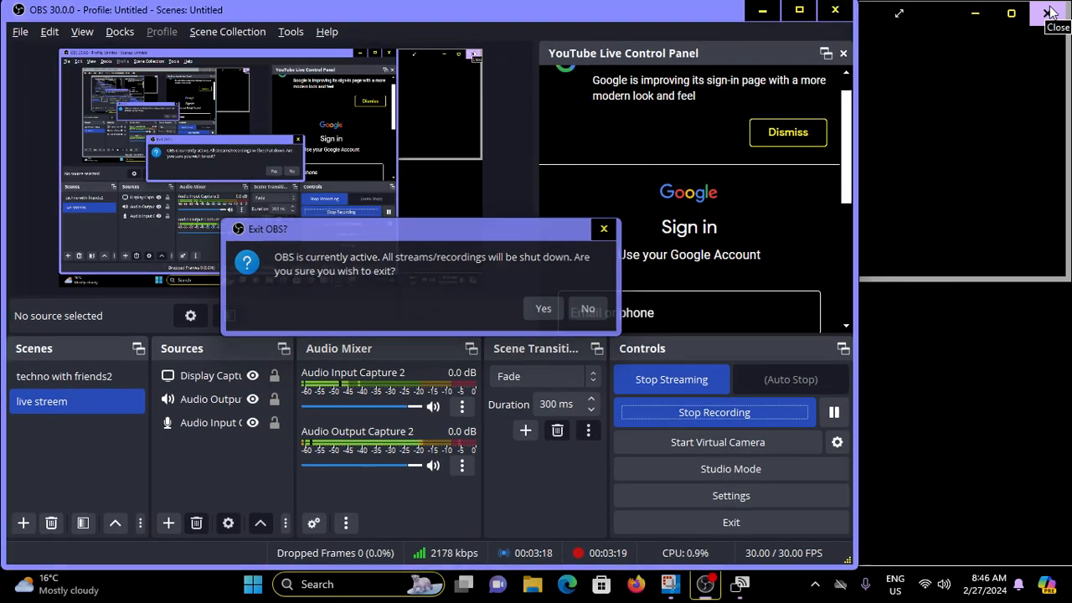
pyautogui.press('Escape')
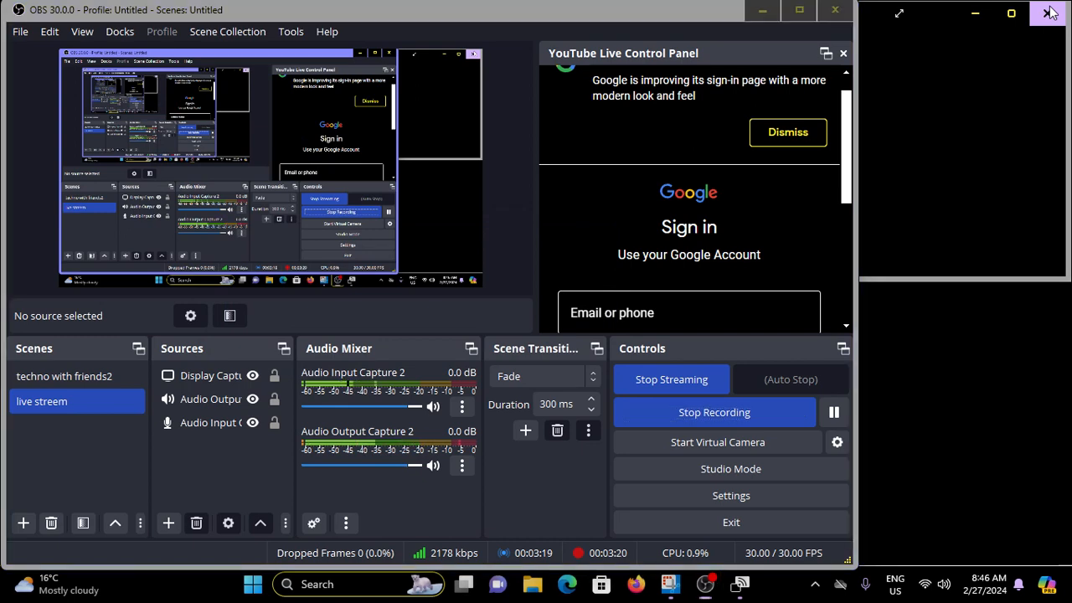
# - Close the Wireless Display window
pyautogui.press('super+d')
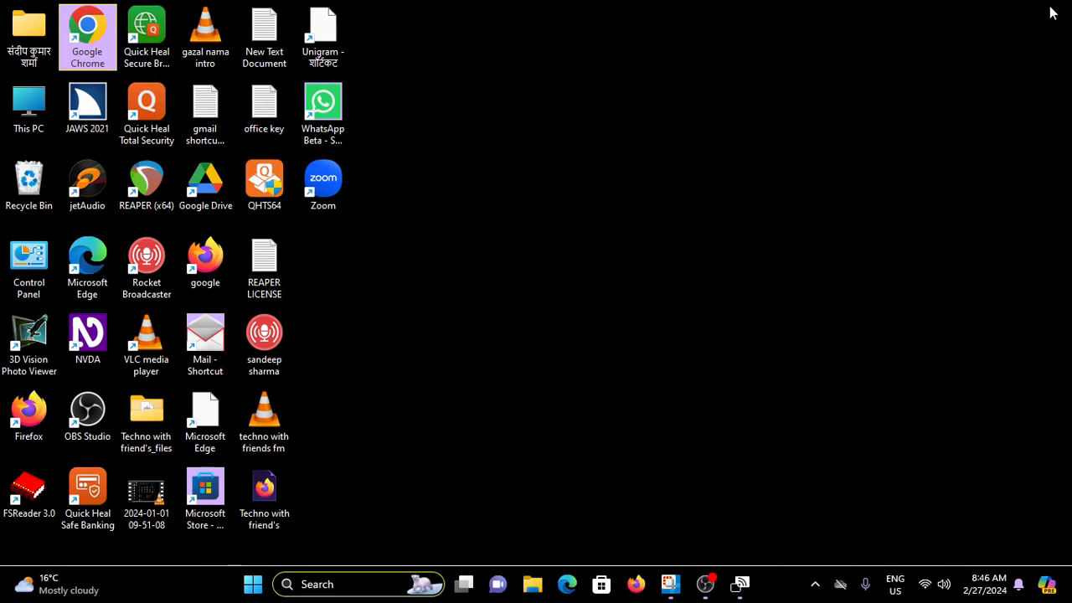
pyautogui.press('super')
pyautogui.press('super+d')
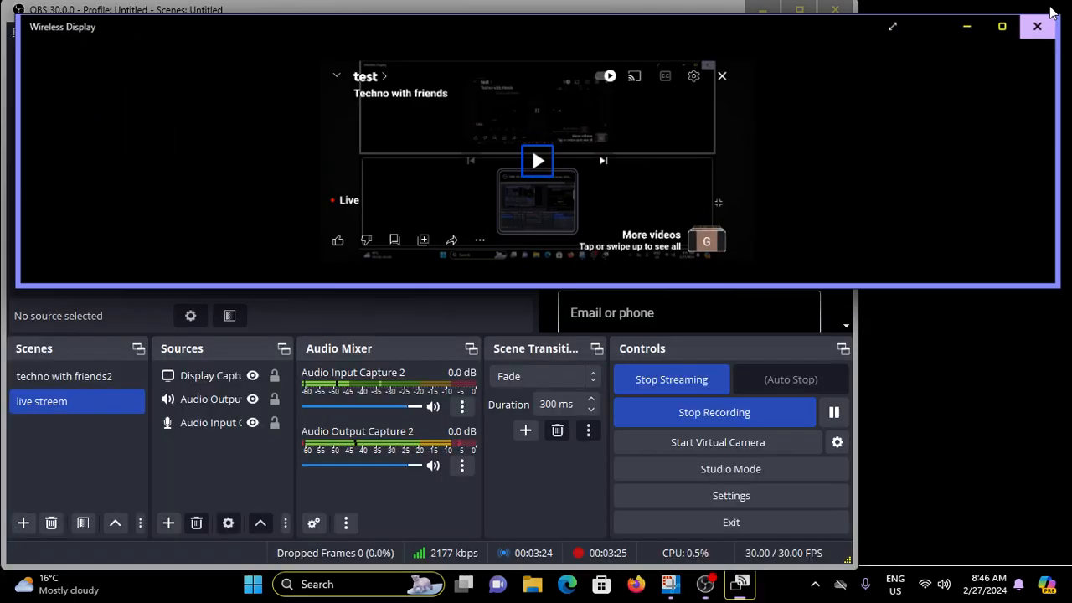
pyautogui.click(1050, 11)
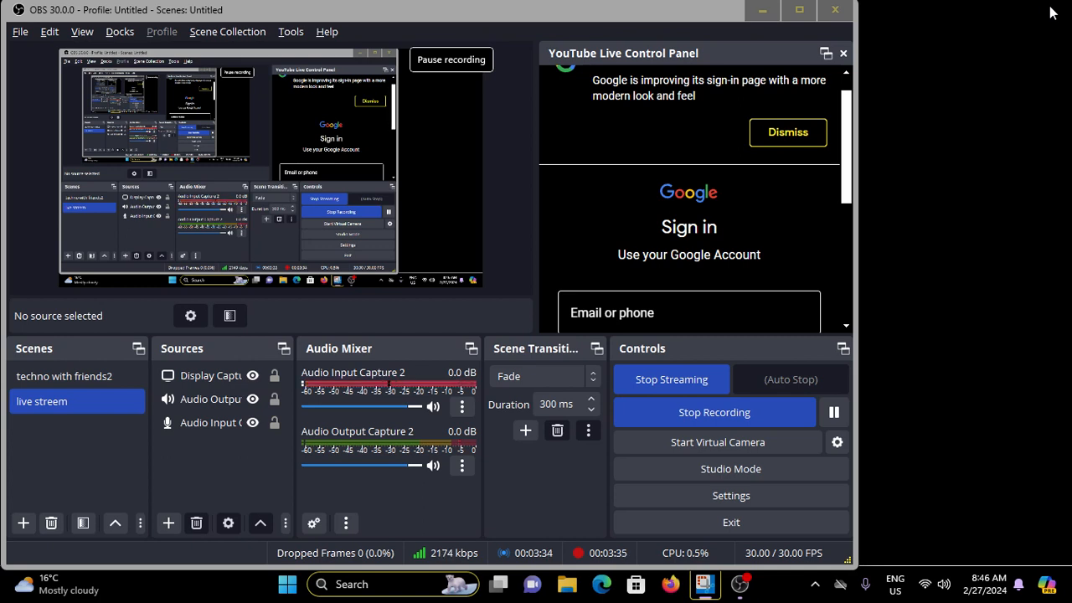
# - Stop both the live stream and the recording in OBS
pyautogui.hotkey('ctrl', 'shift', 's')
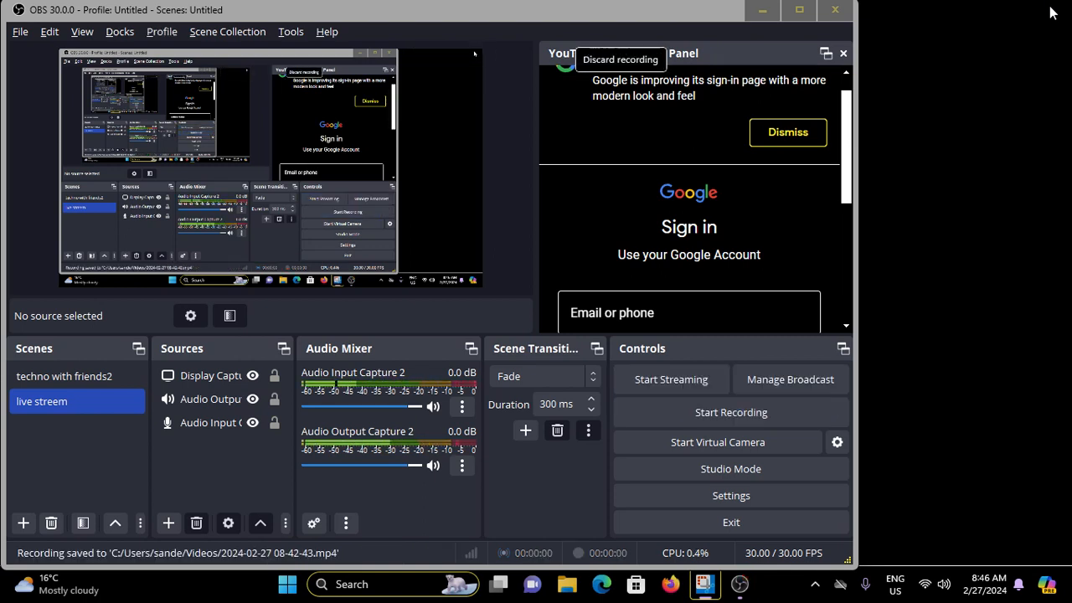
pyautogui.hotkey('alt', 'Tab')
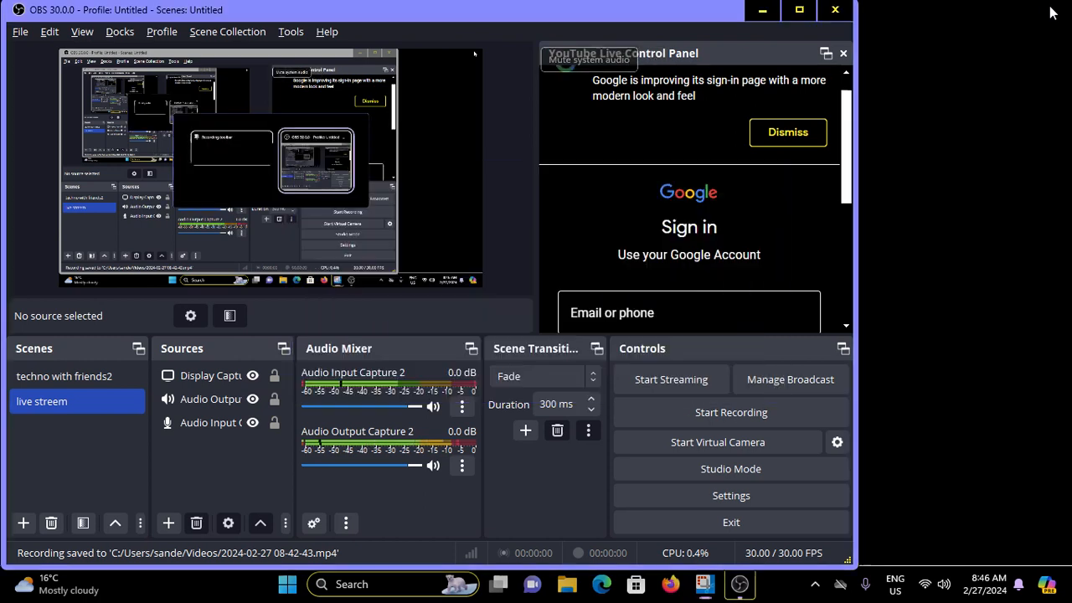
# - Cycle focus back and forth through the OBS control buttons to check their current labels
pyautogui.press('Tab')
pyautogui.press('Tab')
pyautogui.press('Tab')
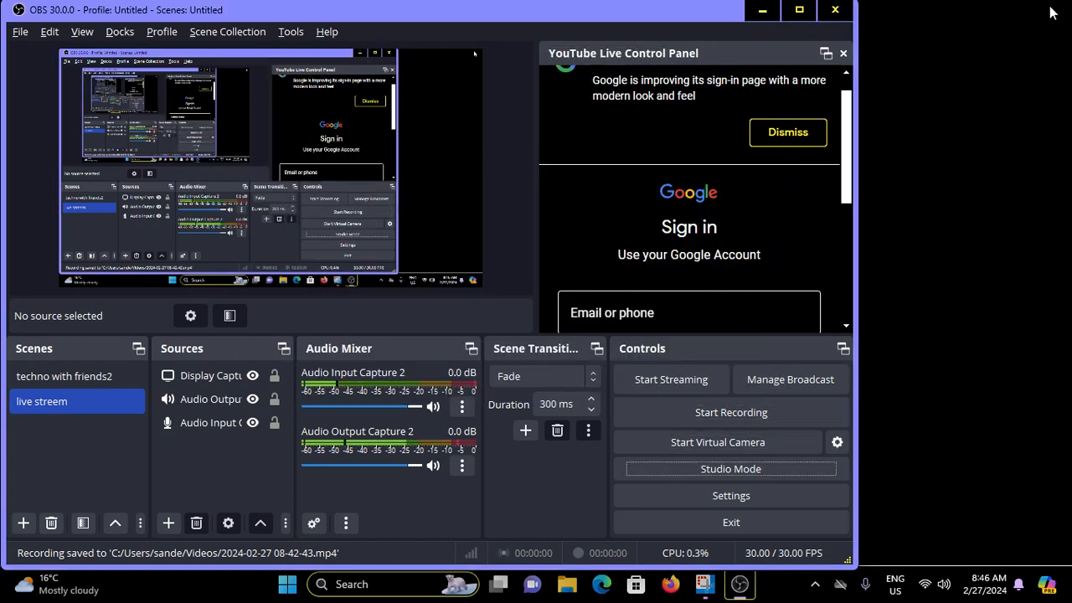
pyautogui.hotkey('shift', 'Tab')
pyautogui.hotkey('shift', 'Tab')
pyautogui.hotkey('shift', 'Tab')
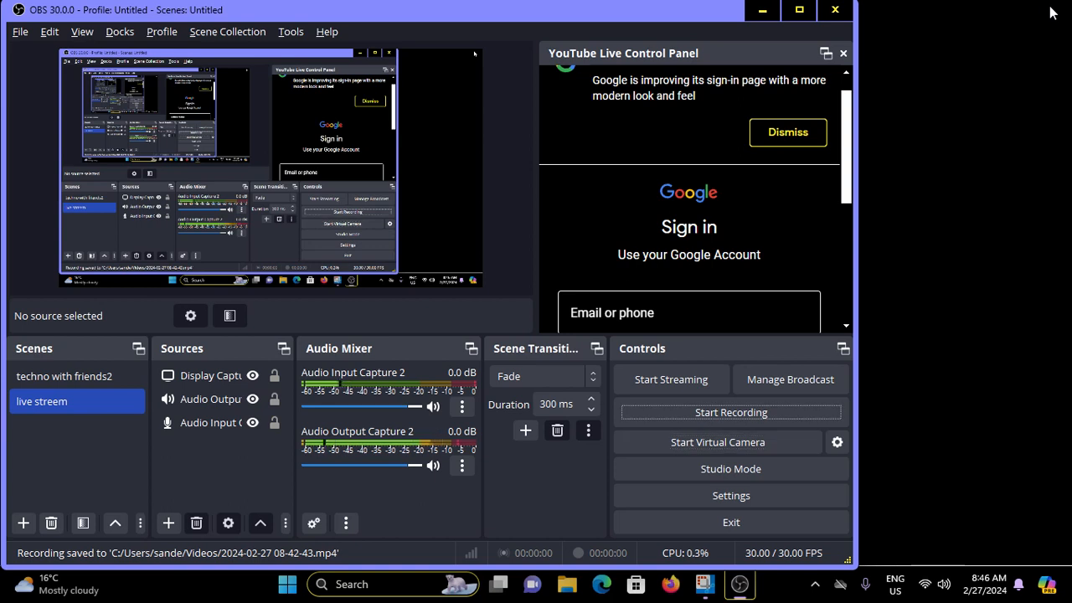
pyautogui.hotkey('shift', 'Tab')
pyautogui.hotkey('shift', 'Tab')
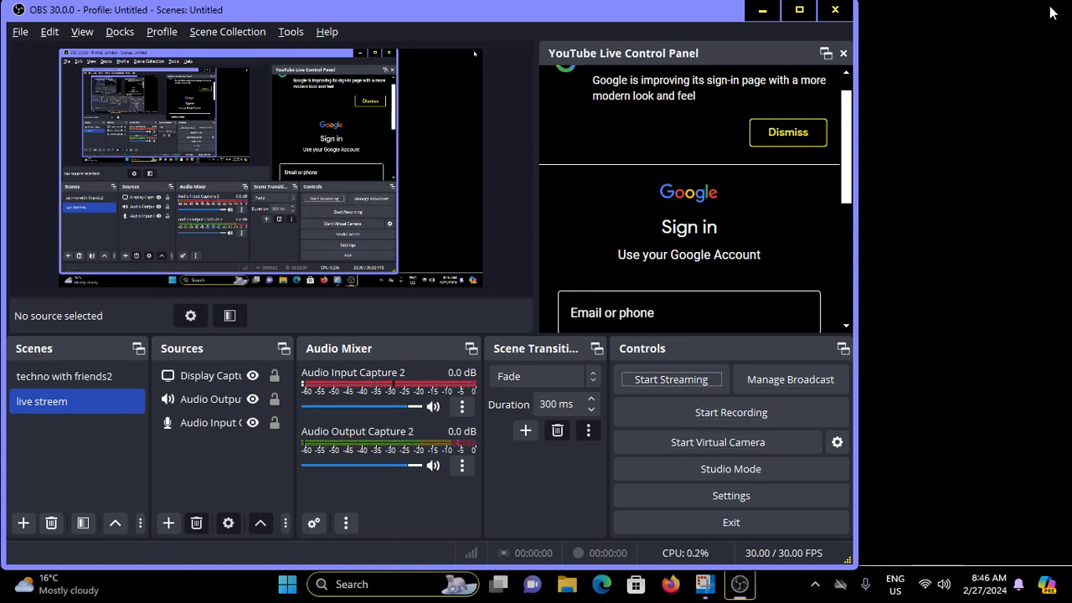
pyautogui.press('Tab')
pyautogui.press('Tab')
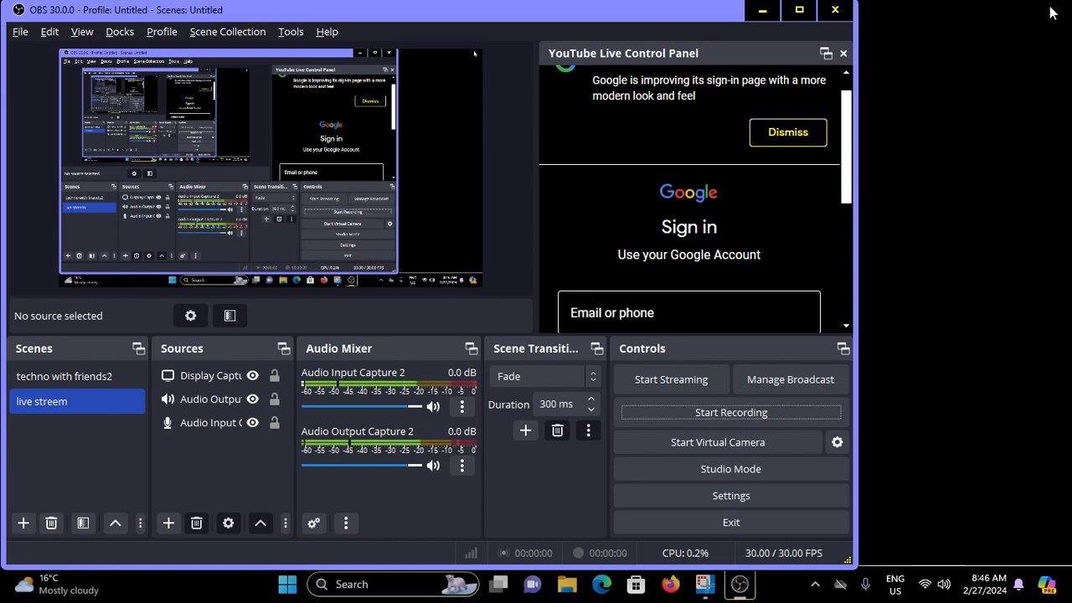
pyautogui.press('Tab')
pyautogui.press('Tab')
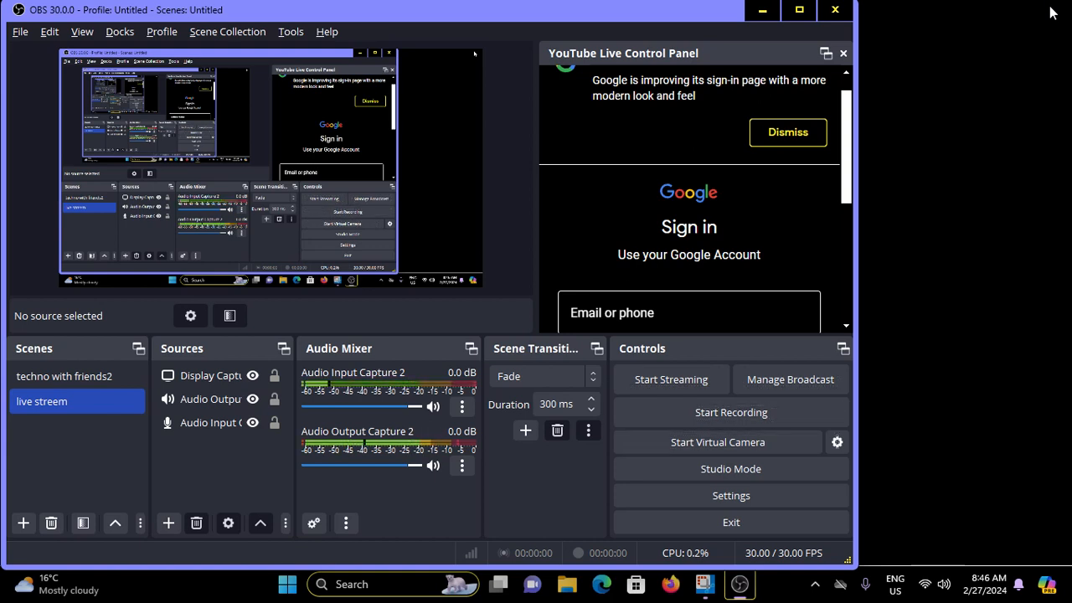
pyautogui.press('Tab')
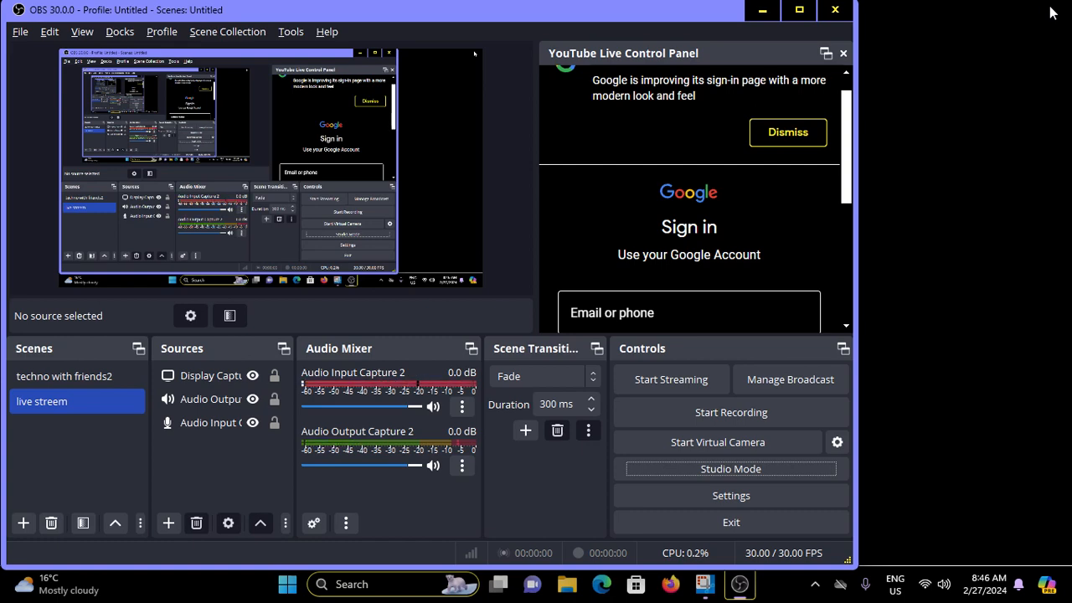
pyautogui.press('super+d')
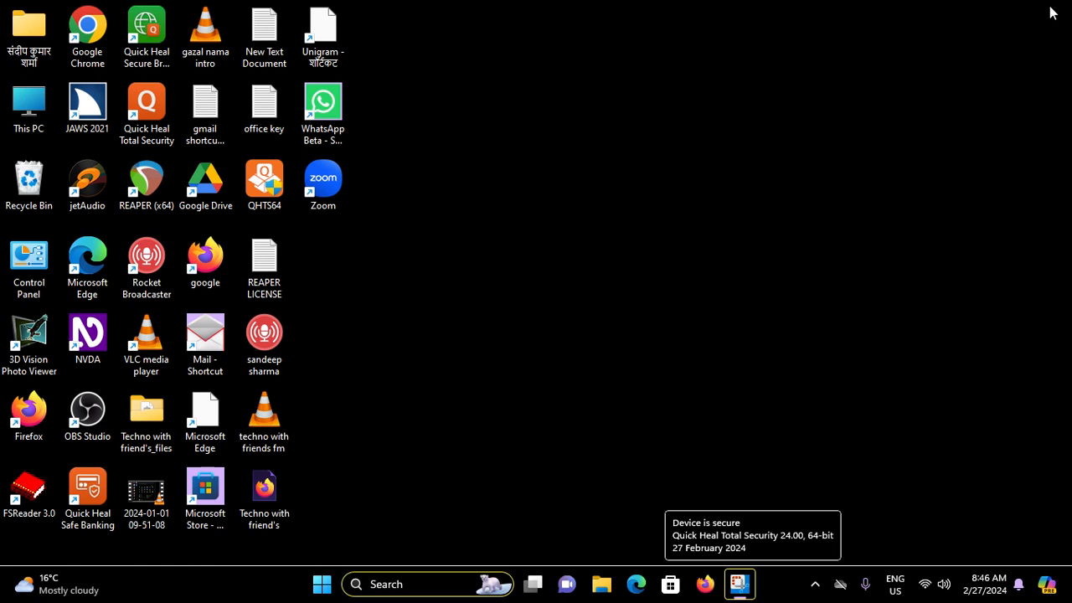
pyautogui.press('Tab')
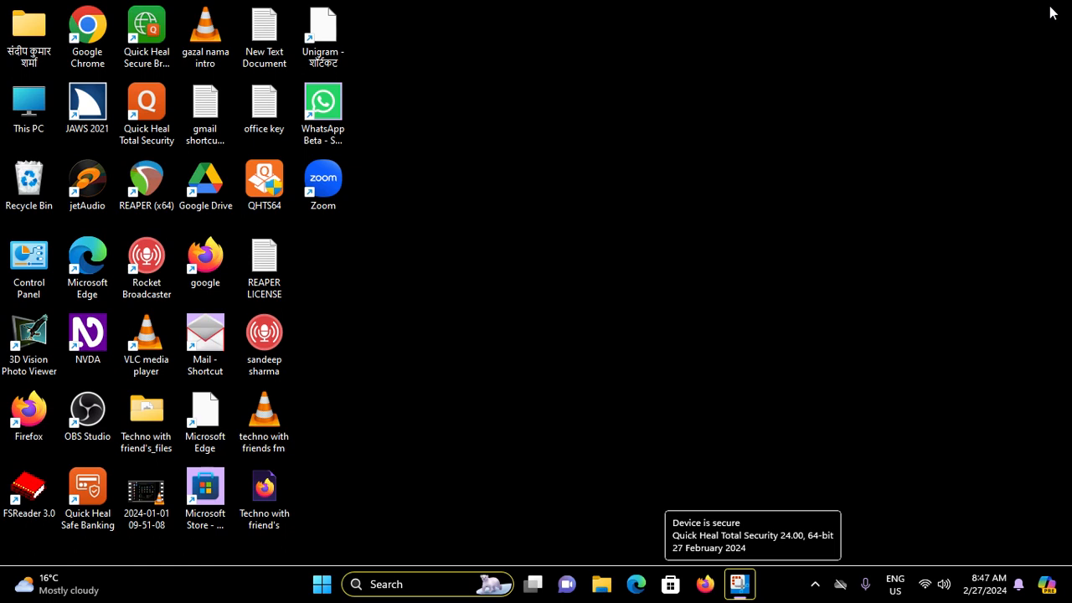